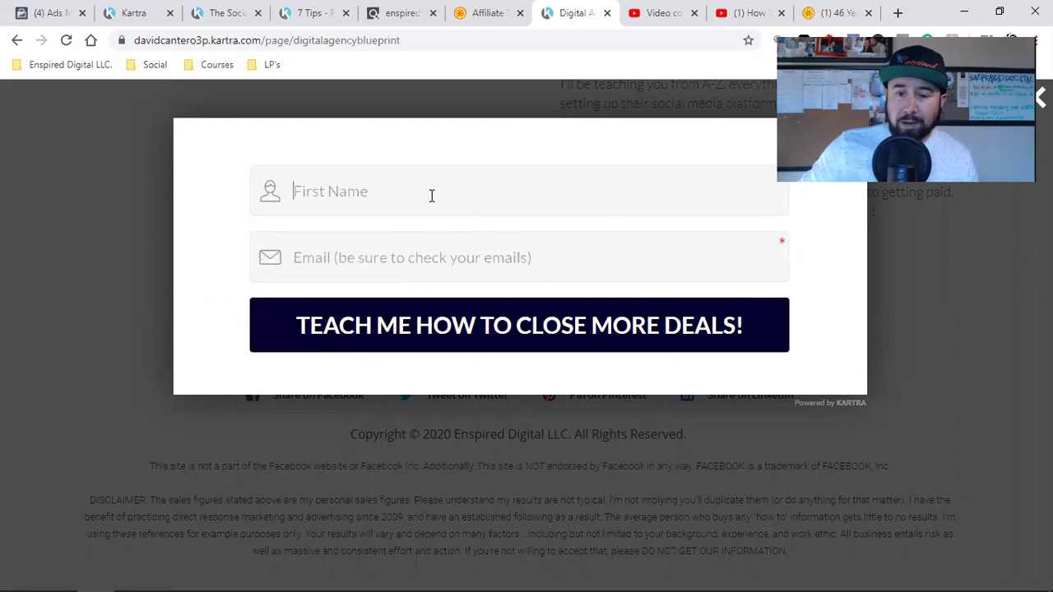
# Step: Dismiss the opt-in form and close the Leptitox affiliate page and the leptinresearch.org sales page
pyautogui.click(955, 399)
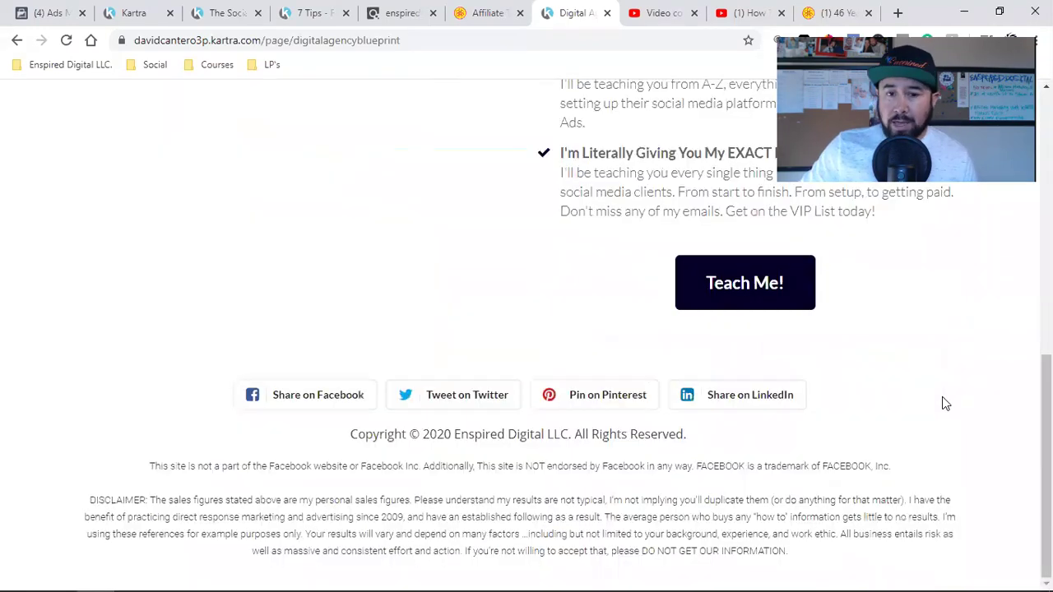
pyautogui.click(819, 13)
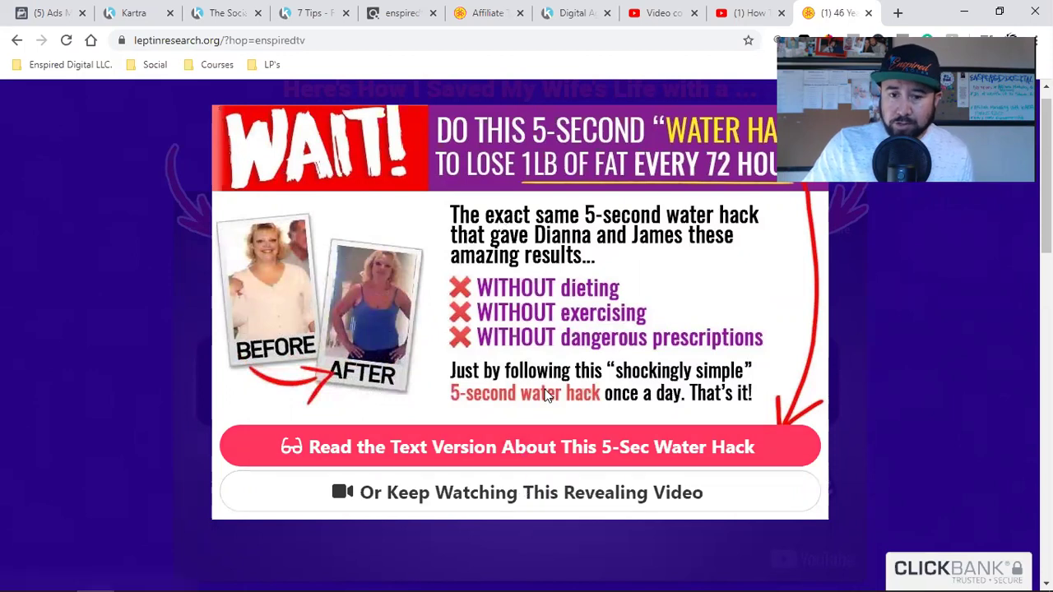
pyautogui.click(498, 12)
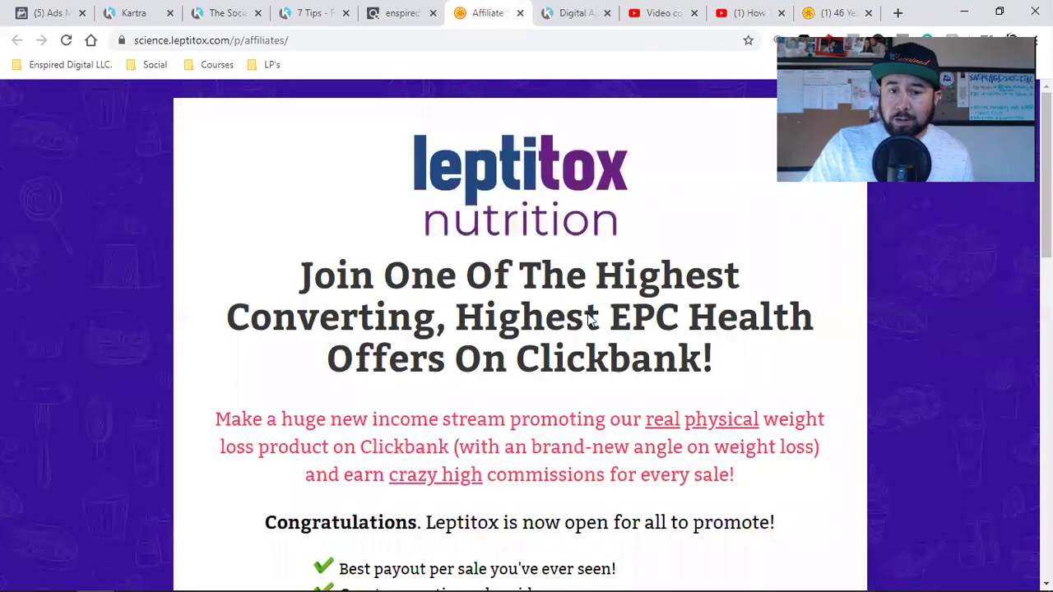
pyautogui.click(520, 12)
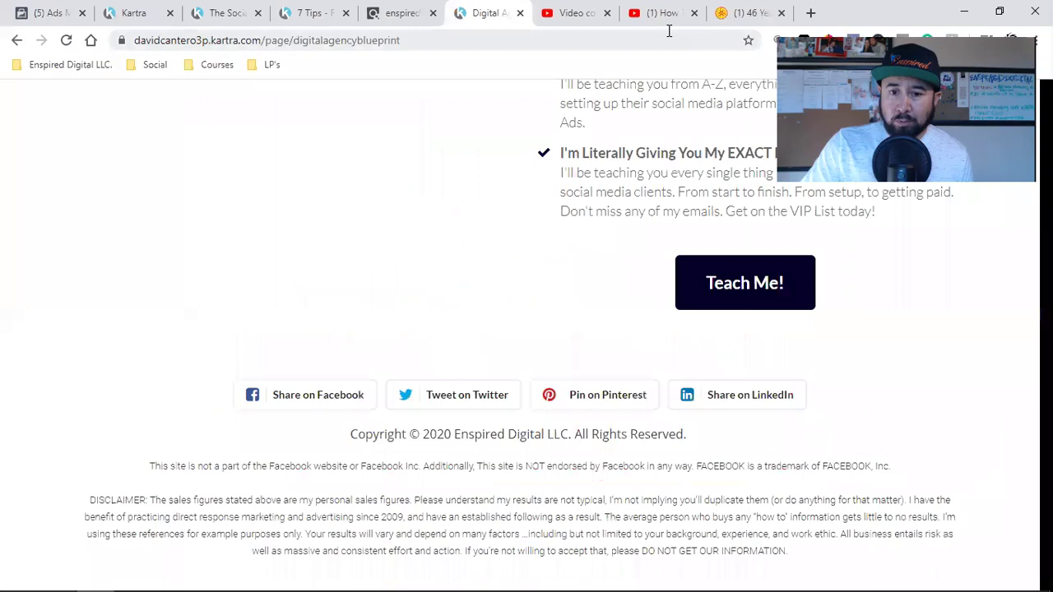
pyautogui.click(781, 12)
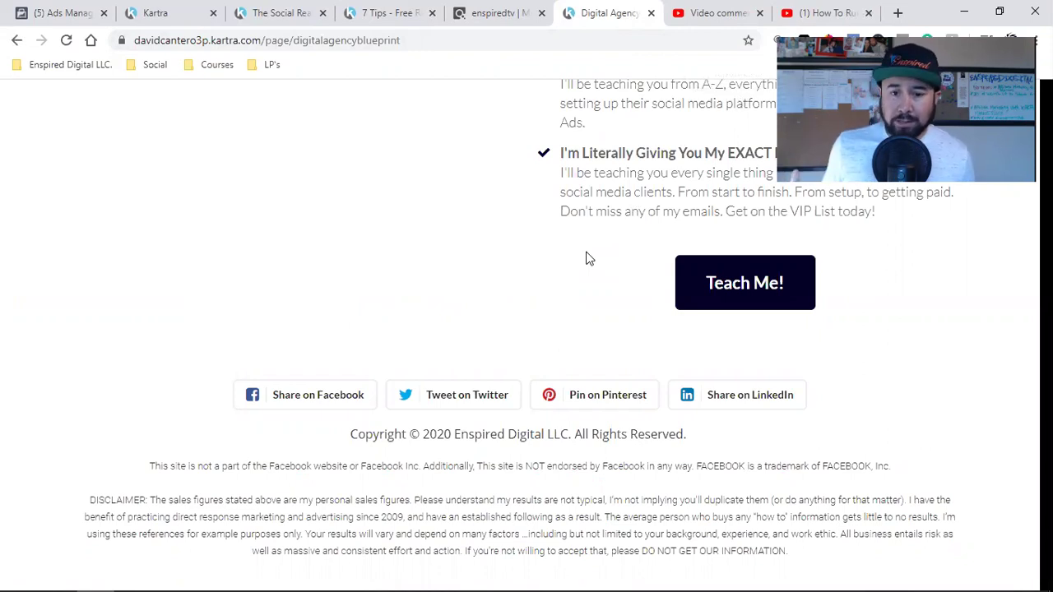
# Step: Review the Digital Agency Blueprint landing page and its opt-in form, and close the page
pyautogui.press('Home')
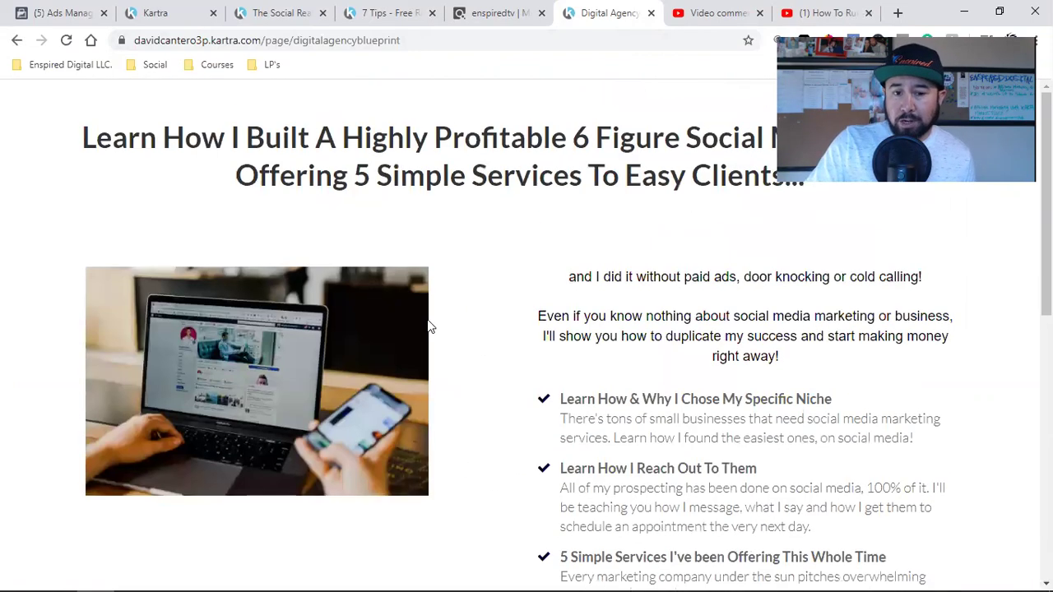
pyautogui.scroll(-6, 428, 327)
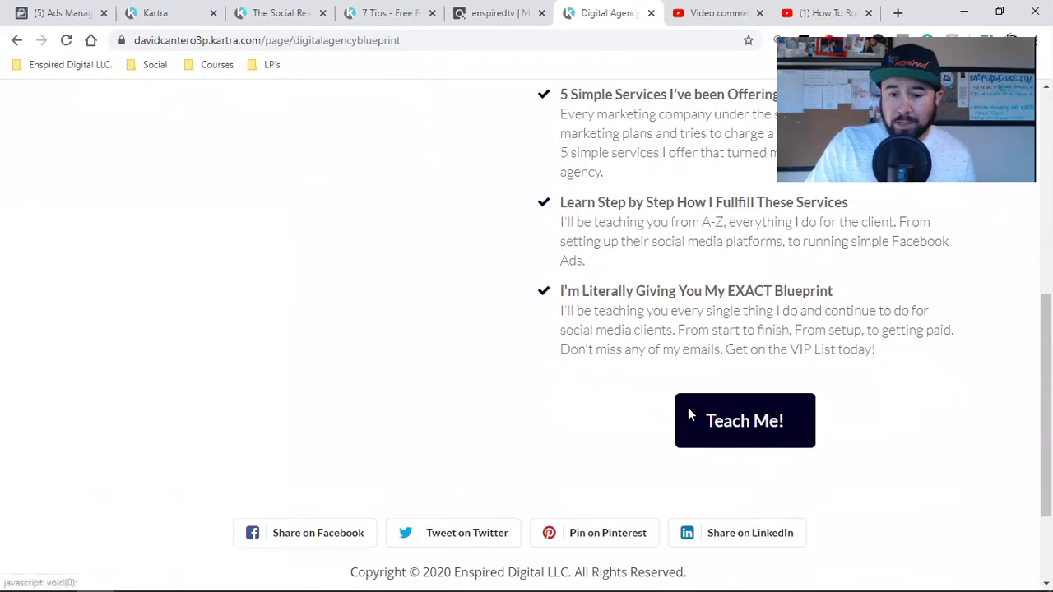
pyautogui.click(690, 416)
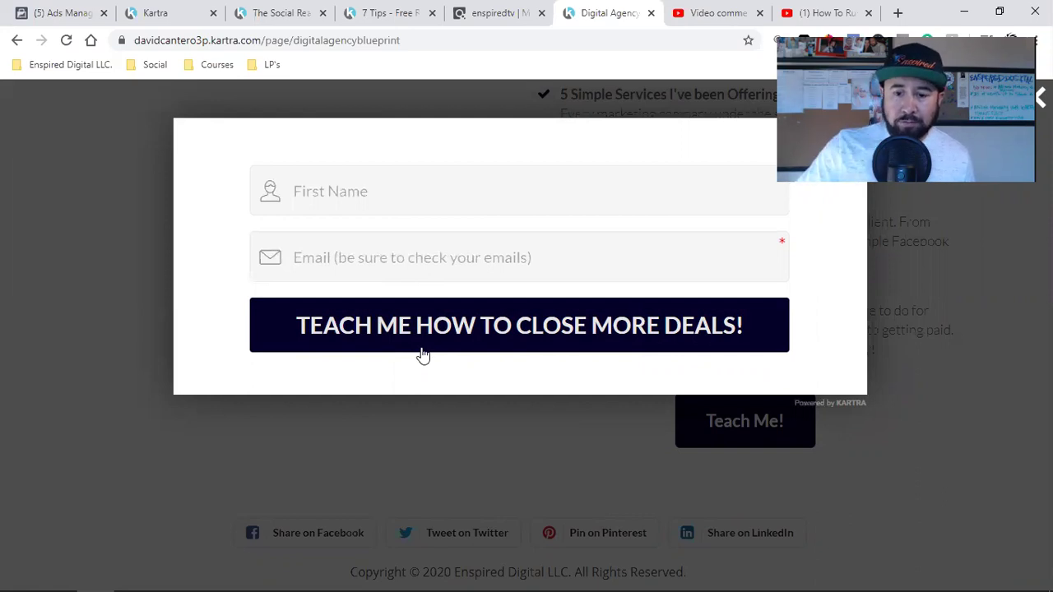
pyautogui.click(927, 420)
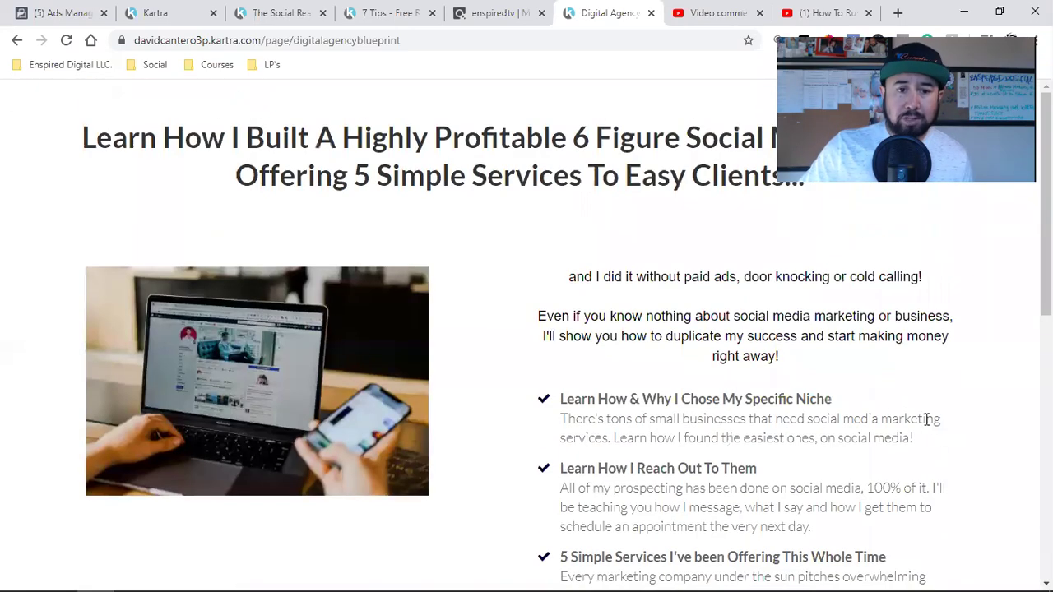
pyautogui.hotkey('ctrl', 'w')
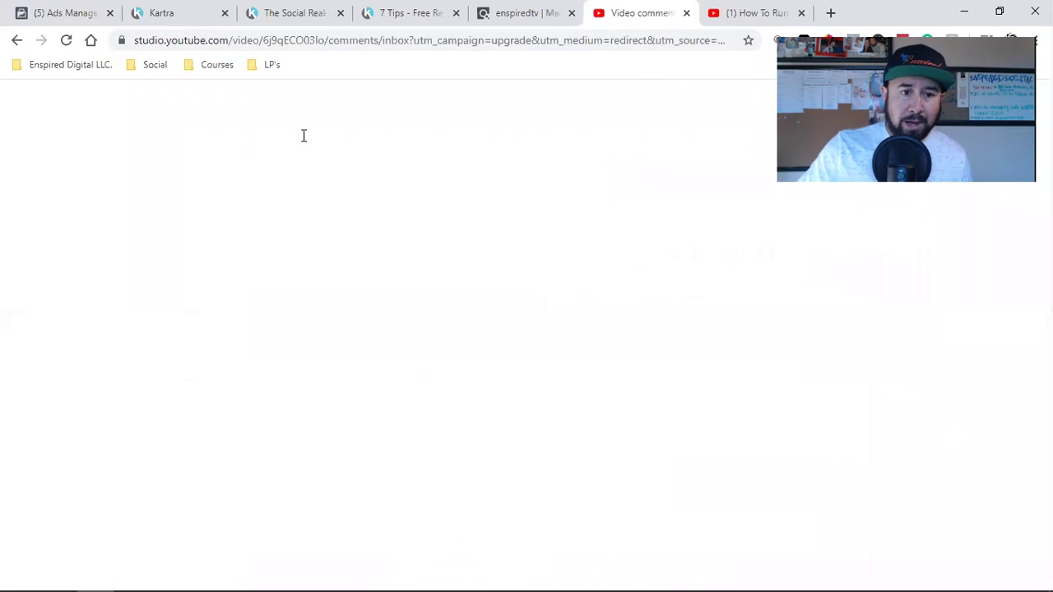
# Step: Switch to Kartra and open the communications area with the lead lists
pyautogui.click(200, 13)
pyautogui.click(102, 219)
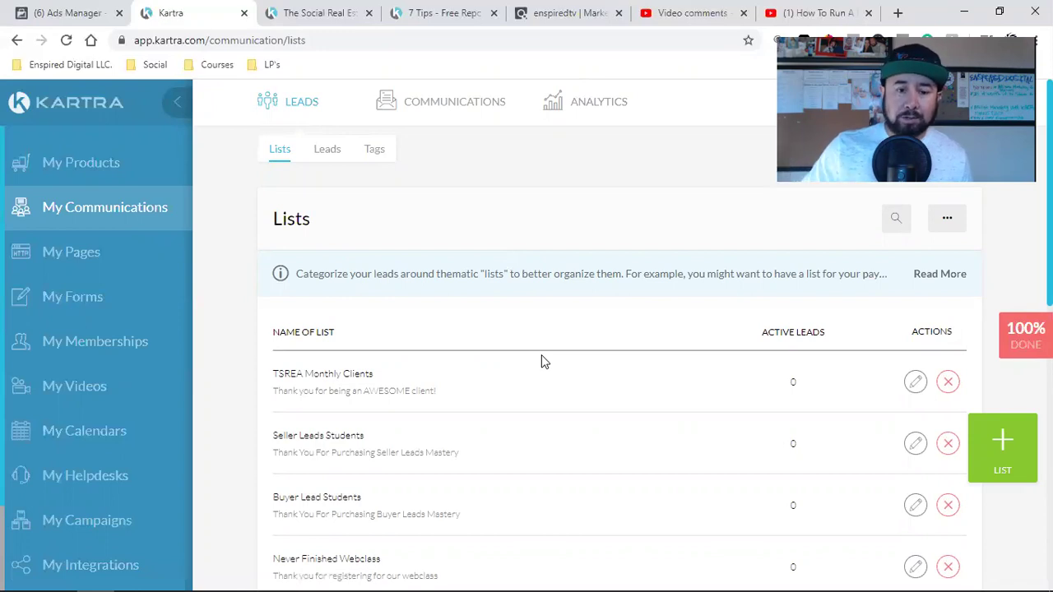
# Step: Switch to the YouTube video and read its description from the Kartra trial offer to the Fiverr discount
pyautogui.click(788, 12)
pyautogui.scroll(-3, 556, 370)
pyautogui.scroll(6, 556, 370)
pyautogui.moveTo(332, 347); pyautogui.dragTo(173, 340)
pyautogui.click(379, 370)
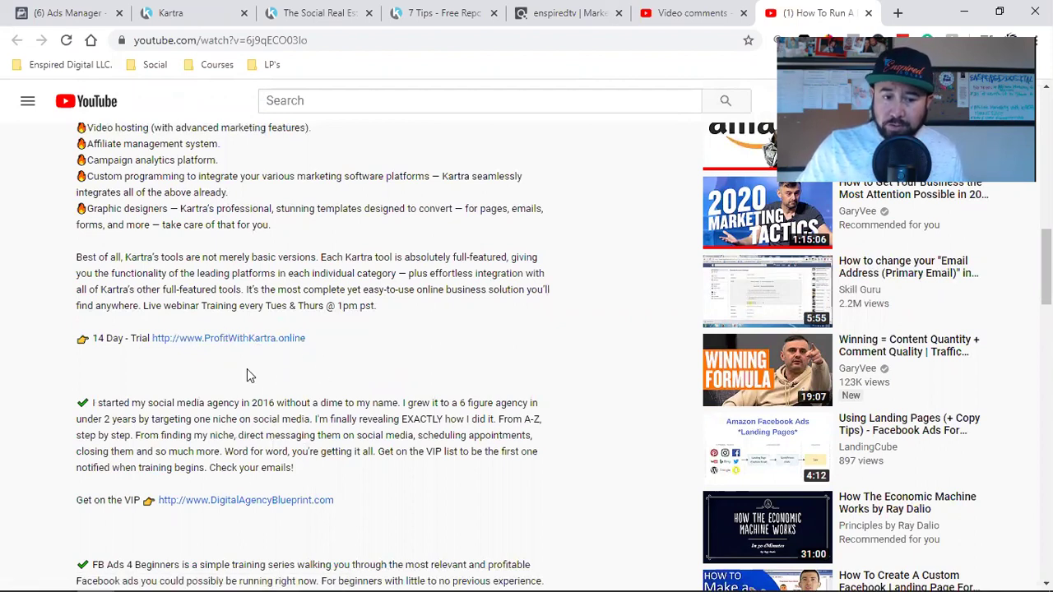
pyautogui.scroll(-3, 431, 437)
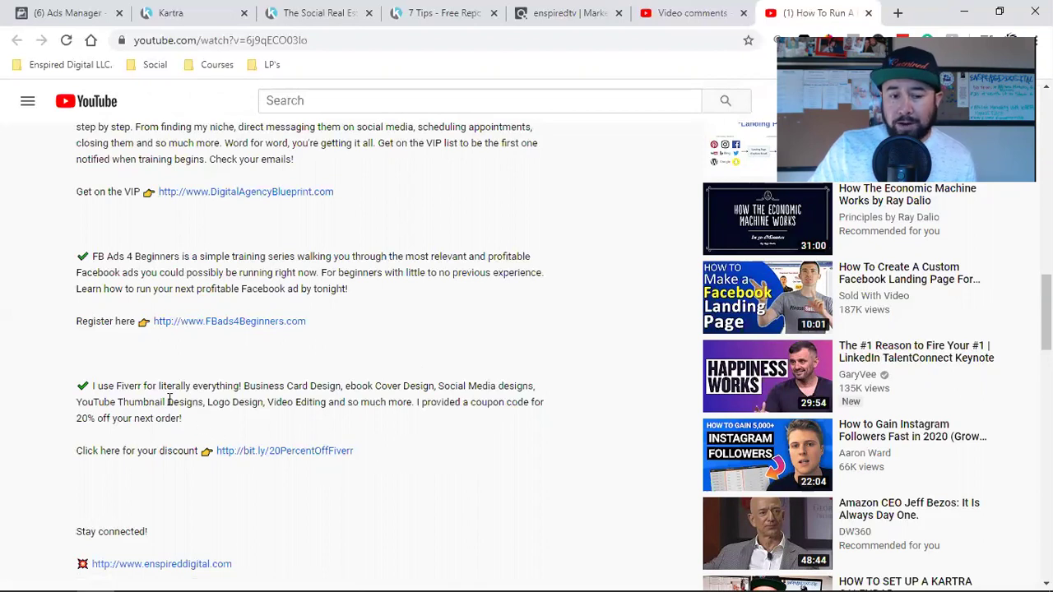
pyautogui.moveTo(168, 401); pyautogui.dragTo(233, 423)
pyautogui.click(420, 405)
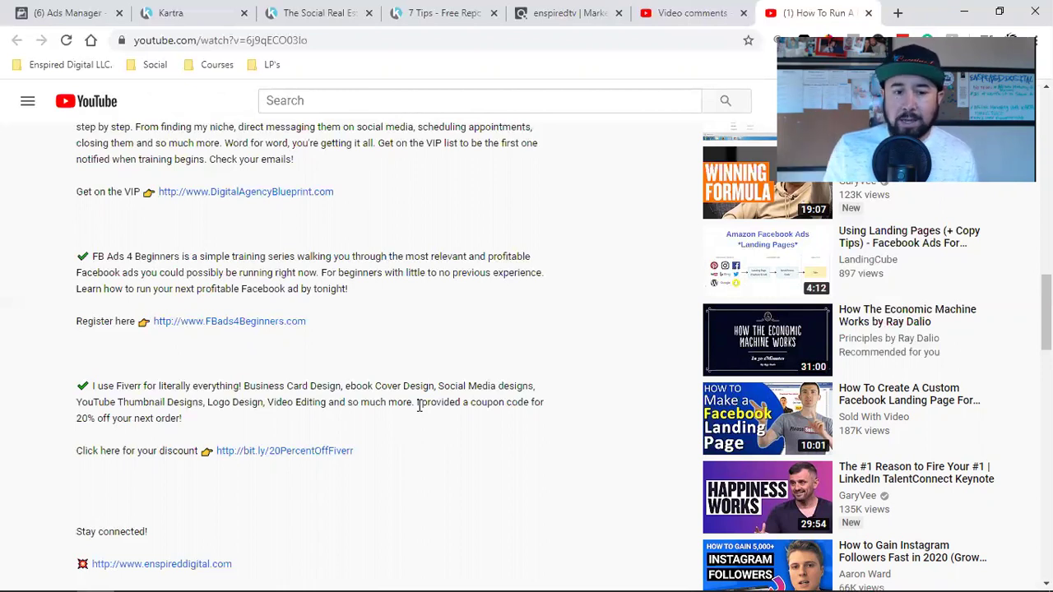
# Step: Review the video page again from the player through the description's VIP list, FB Ads 4 Beginners and Fiverr links
pyautogui.scroll(10, 420, 405)
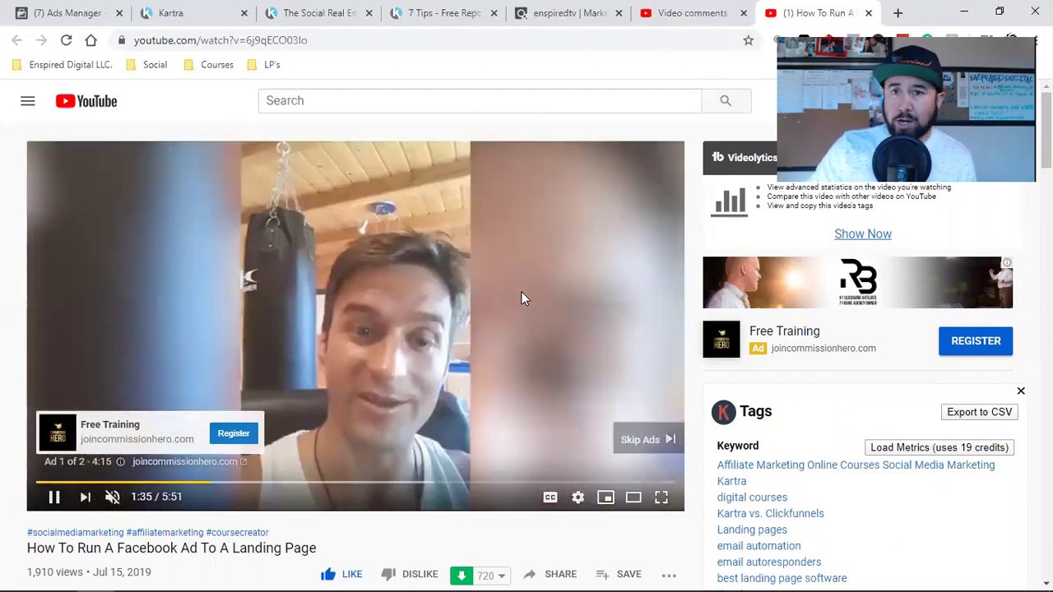
pyautogui.scroll(-8, 521, 292)
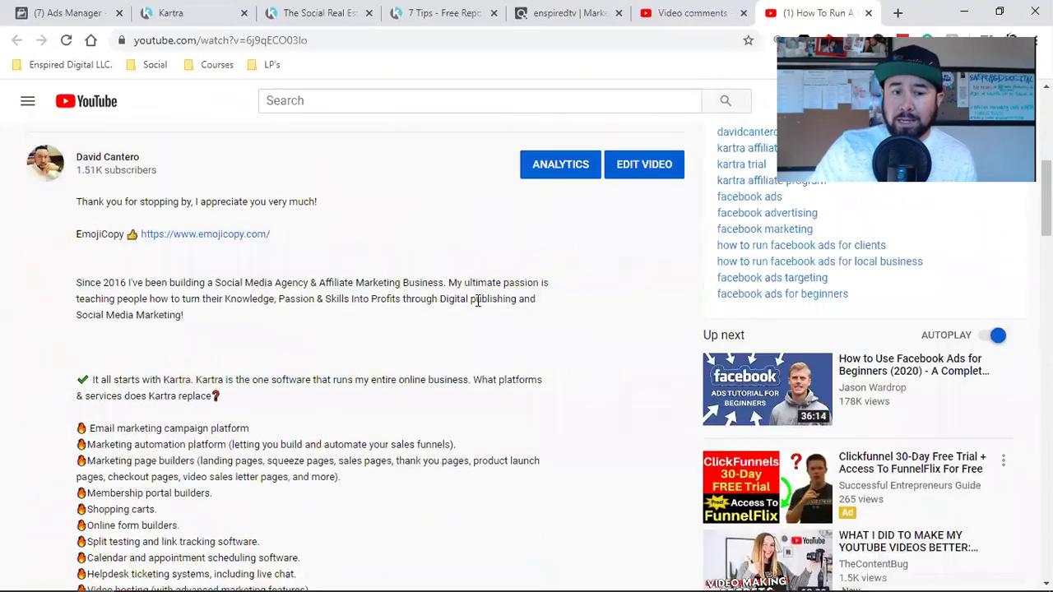
pyautogui.scroll(-4, 431, 372)
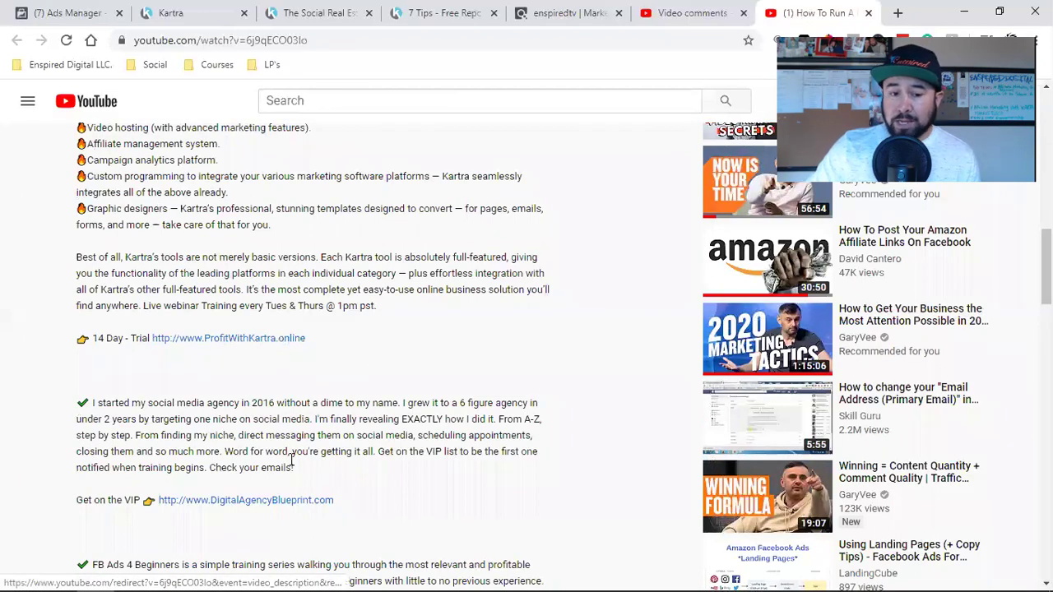
pyautogui.scroll(-2, 284, 499)
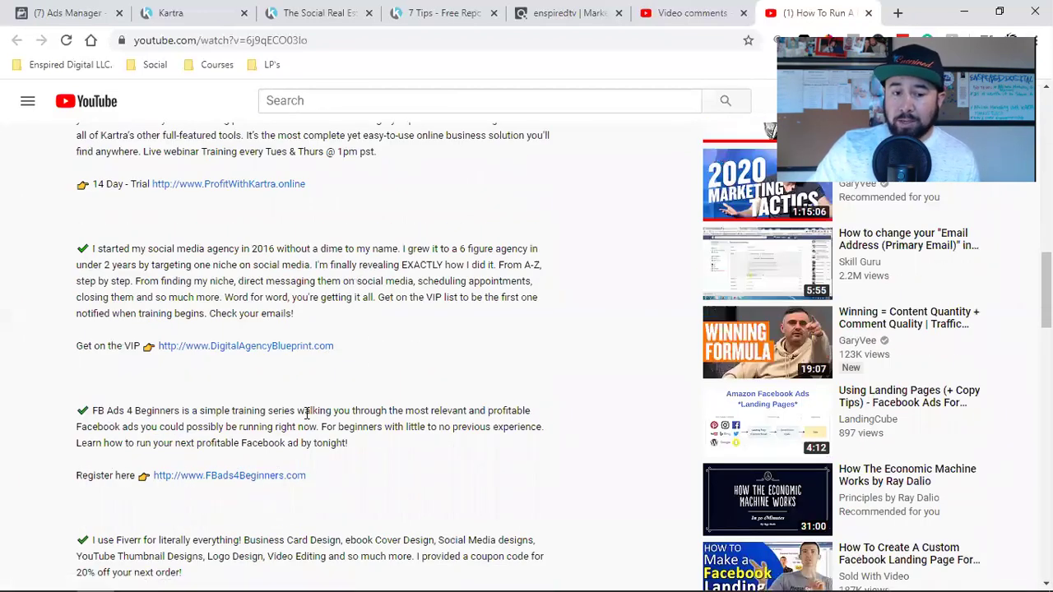
pyautogui.scroll(-2, 306, 414)
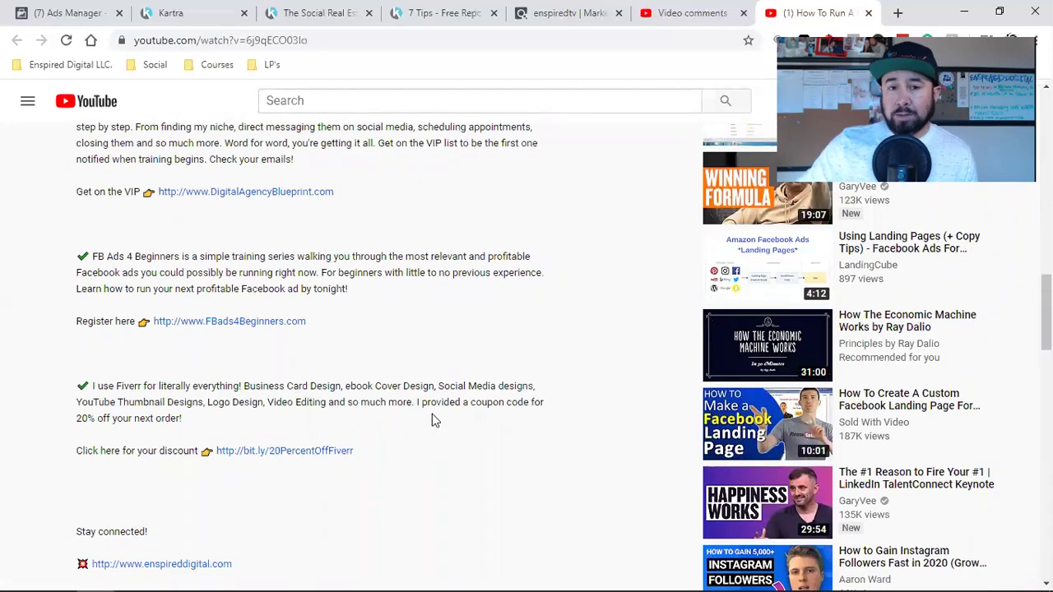
# Step: Switch to Kartra, open the Digital Agency Blueprint email sequence for editing, and check the options of its first email
pyautogui.click(209, 10)
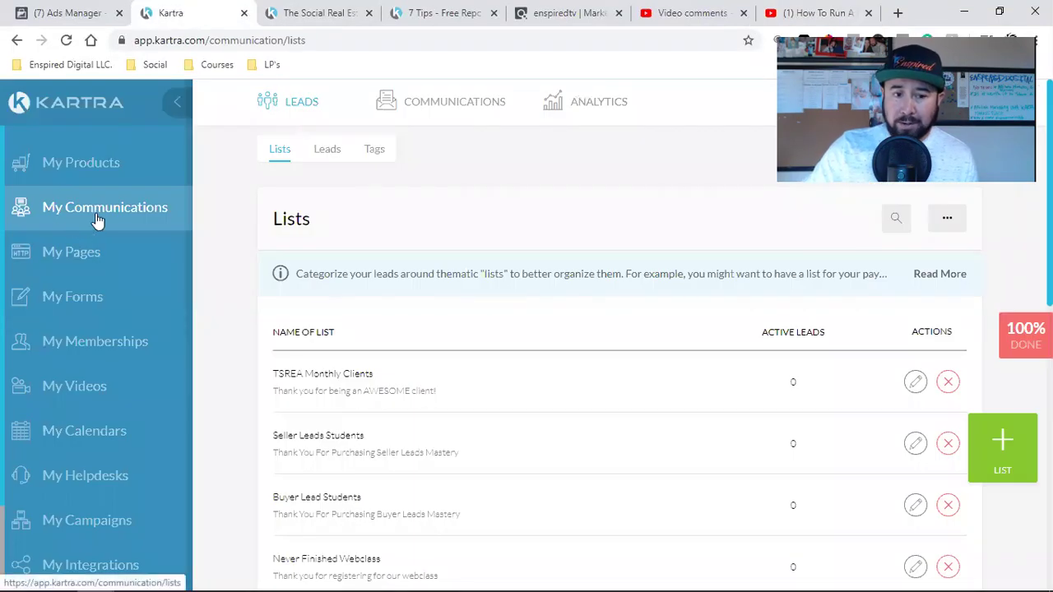
pyautogui.moveTo(454, 110)
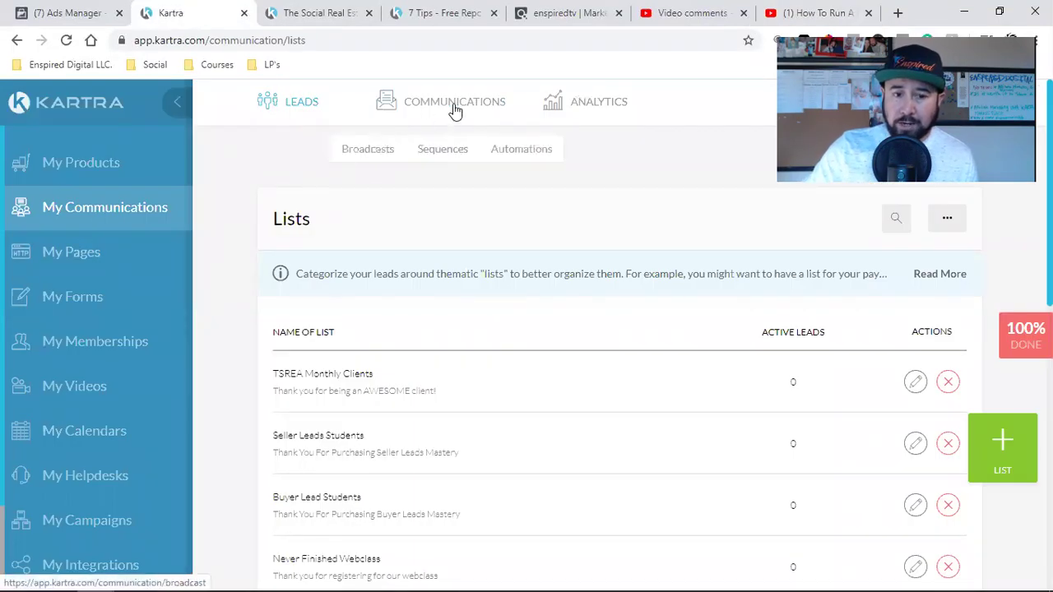
pyautogui.click(445, 153)
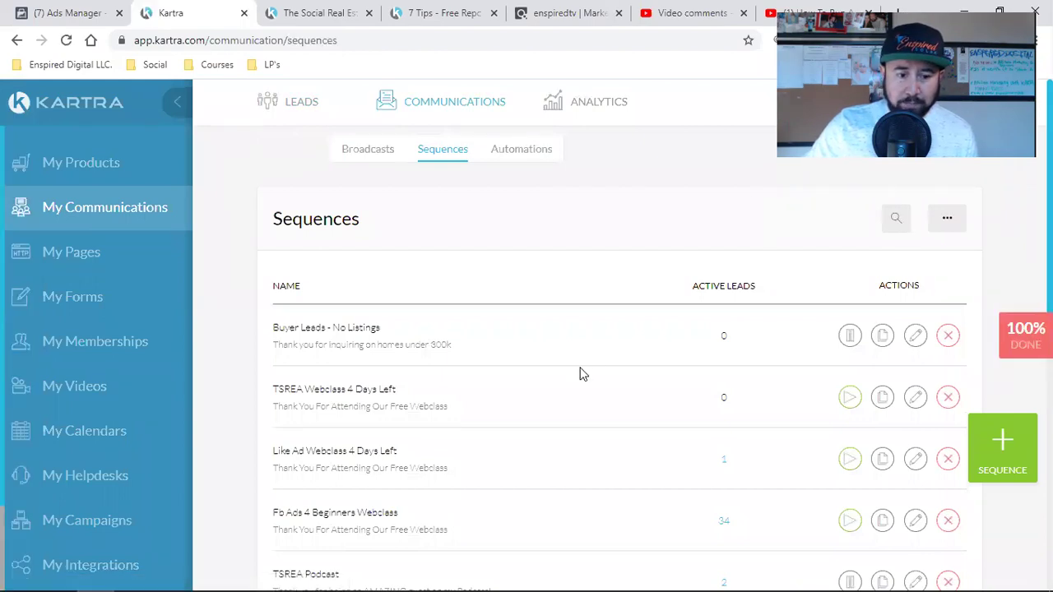
pyautogui.scroll(-5, 580, 375)
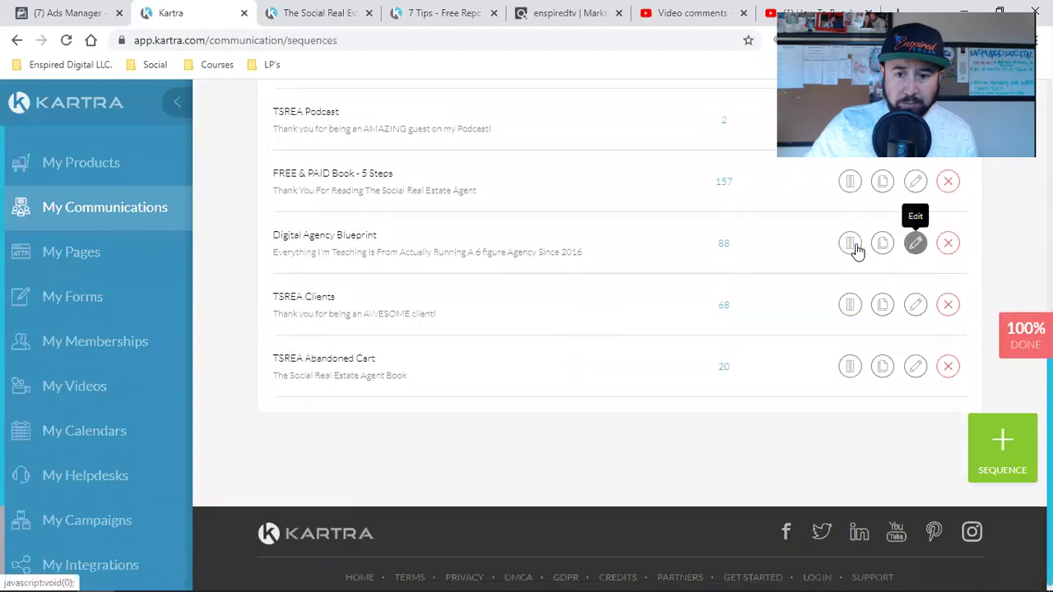
pyautogui.click(917, 245)
pyautogui.click(758, 143)
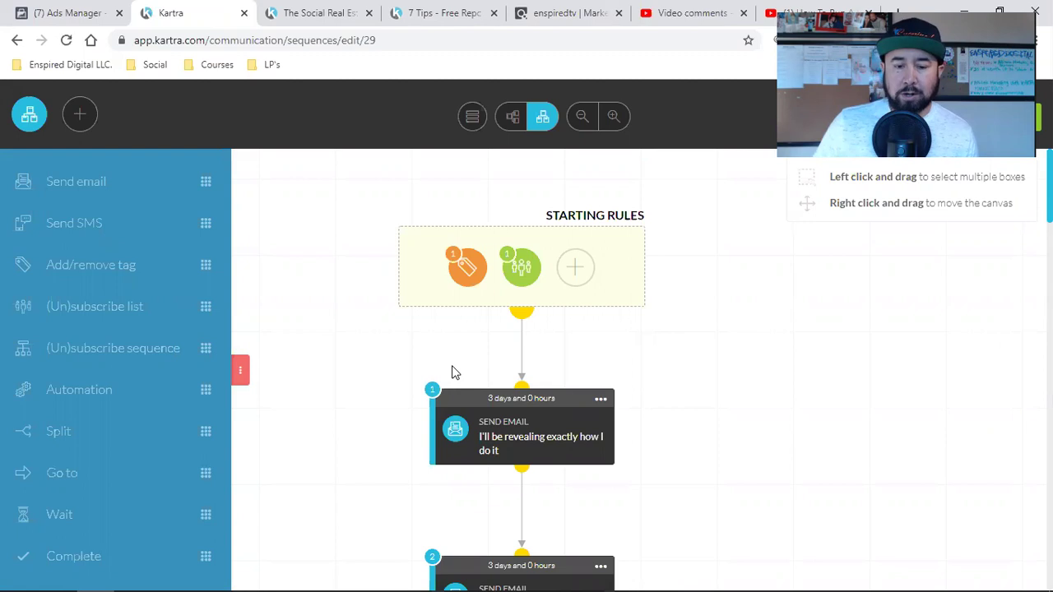
pyautogui.click(601, 398)
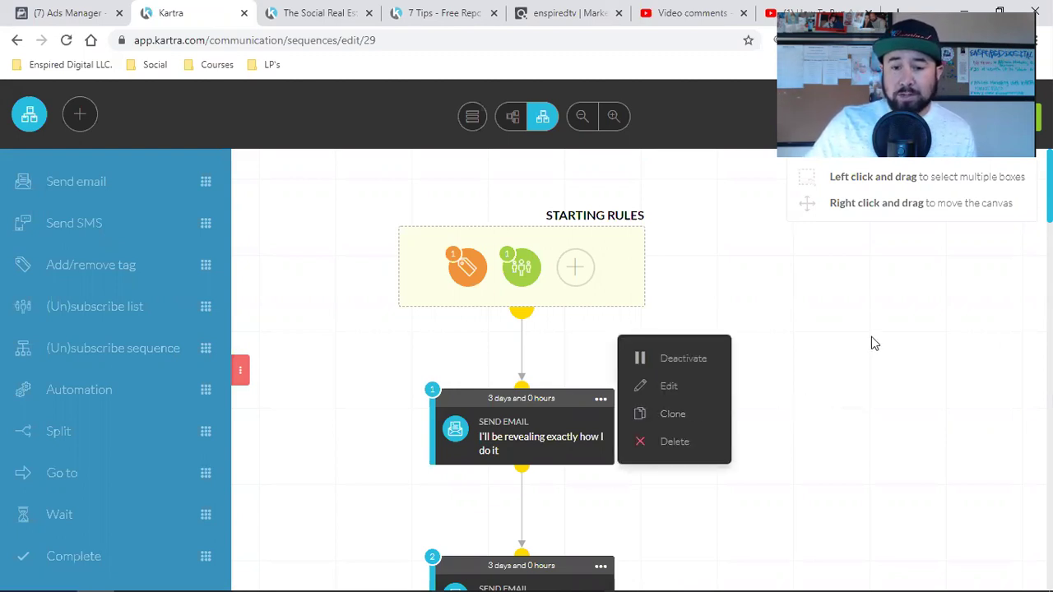
pyautogui.click(852, 397)
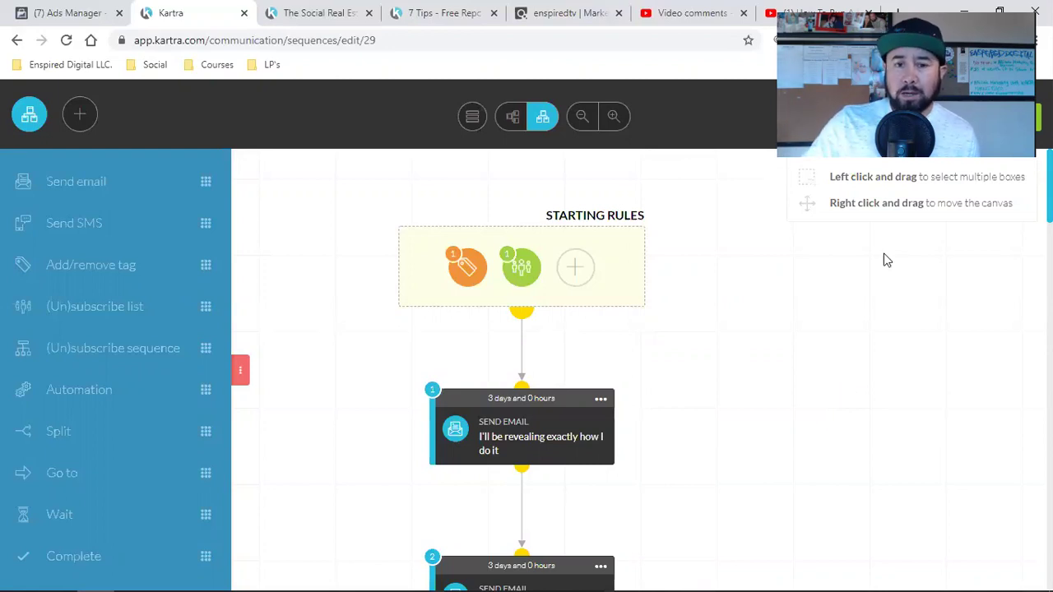
# Step: Look over the ClickBank marketplace, the course membership portal and the 7 Tips page, returning to the sequence in Kartra
pyautogui.click(560, 8)
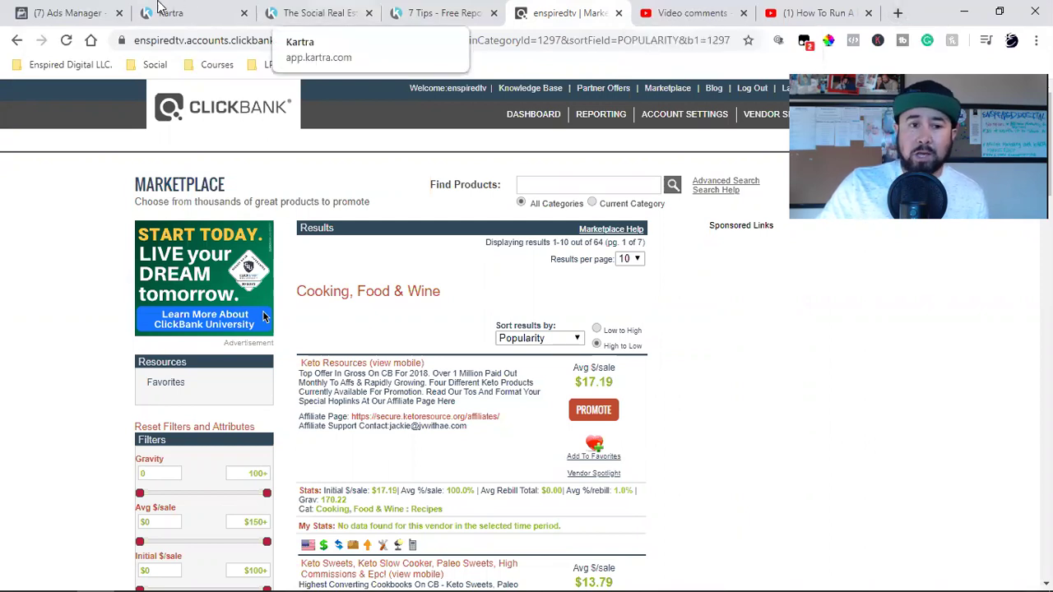
pyautogui.click(190, 12)
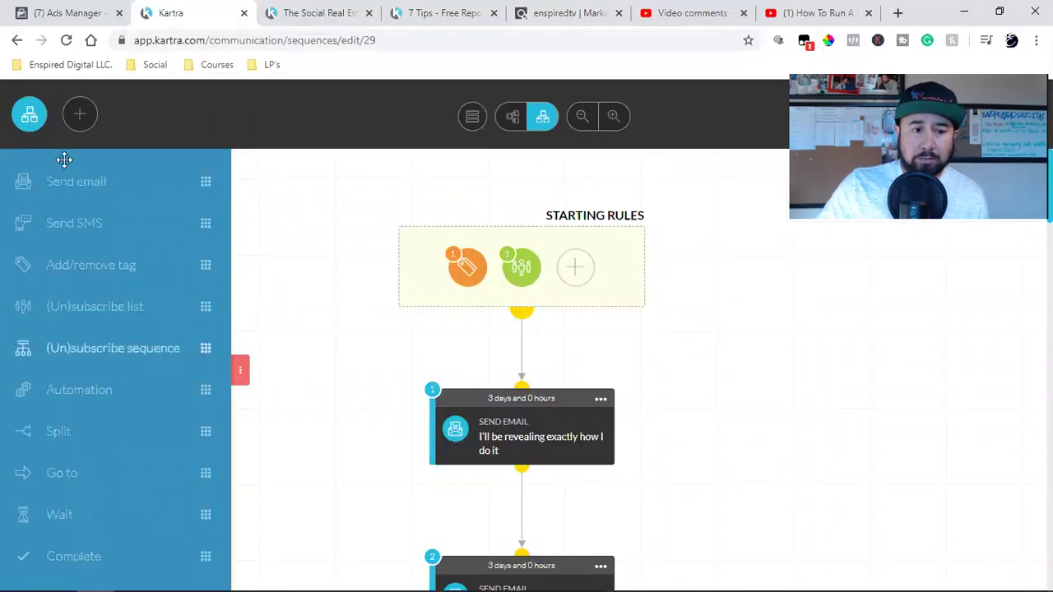
pyautogui.click(311, 12)
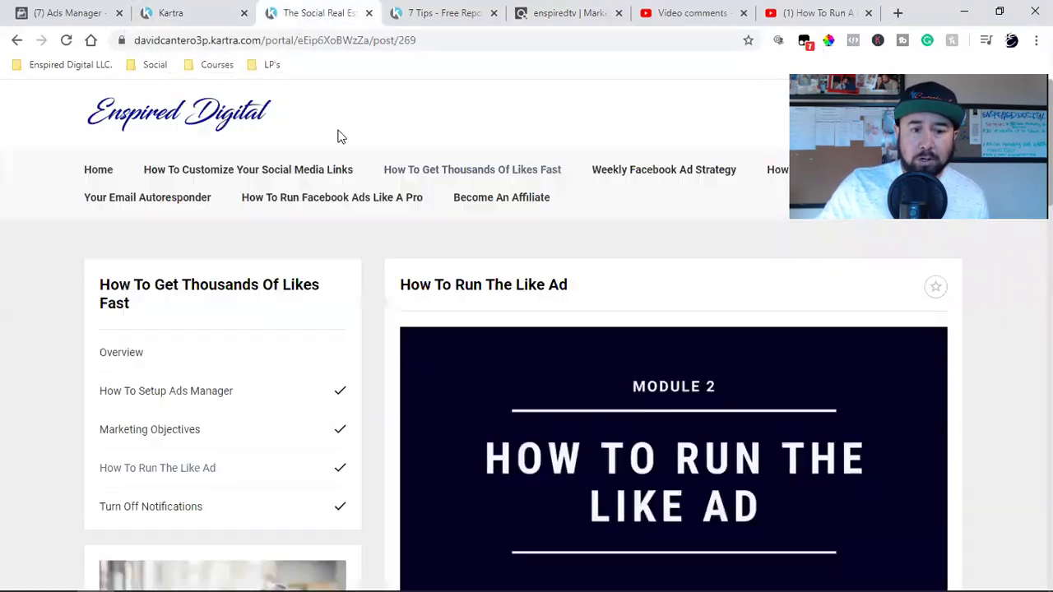
pyautogui.click(421, 11)
pyautogui.click(169, 8)
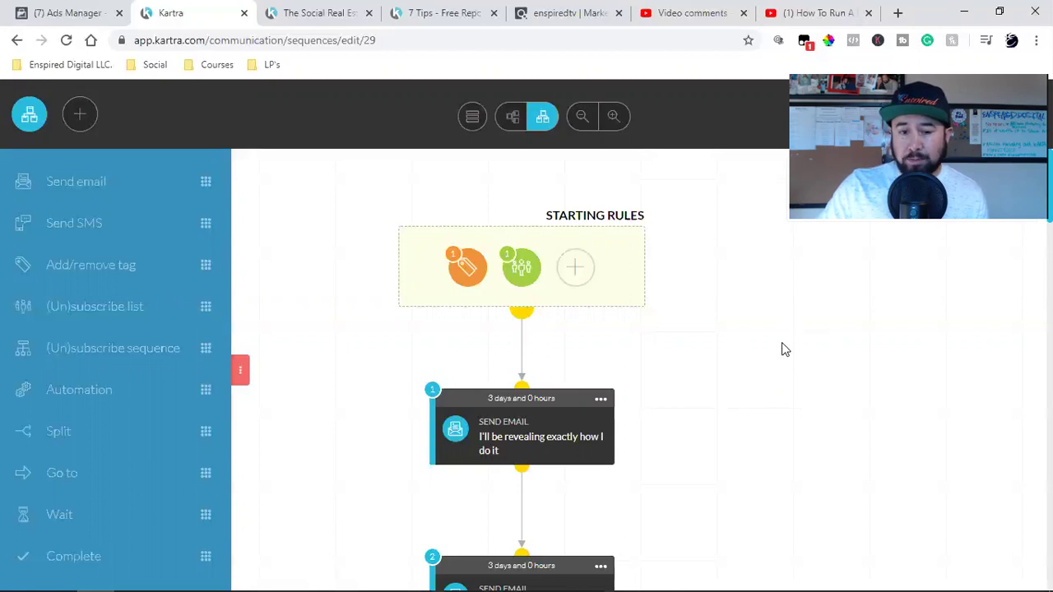
# Step: Examine the sequence's follow-up emails, their subjects and waiting times, from the second to the thirteenth email
pyautogui.scroll(-4, 783, 348)
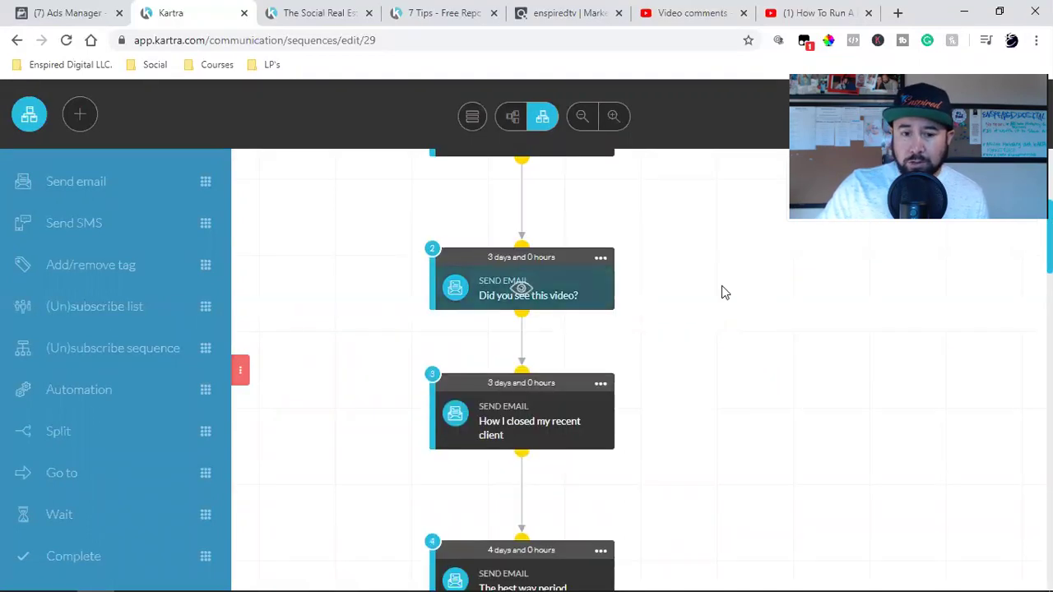
pyautogui.scroll(-2, 635, 264)
pyautogui.scroll(-2, 705, 255)
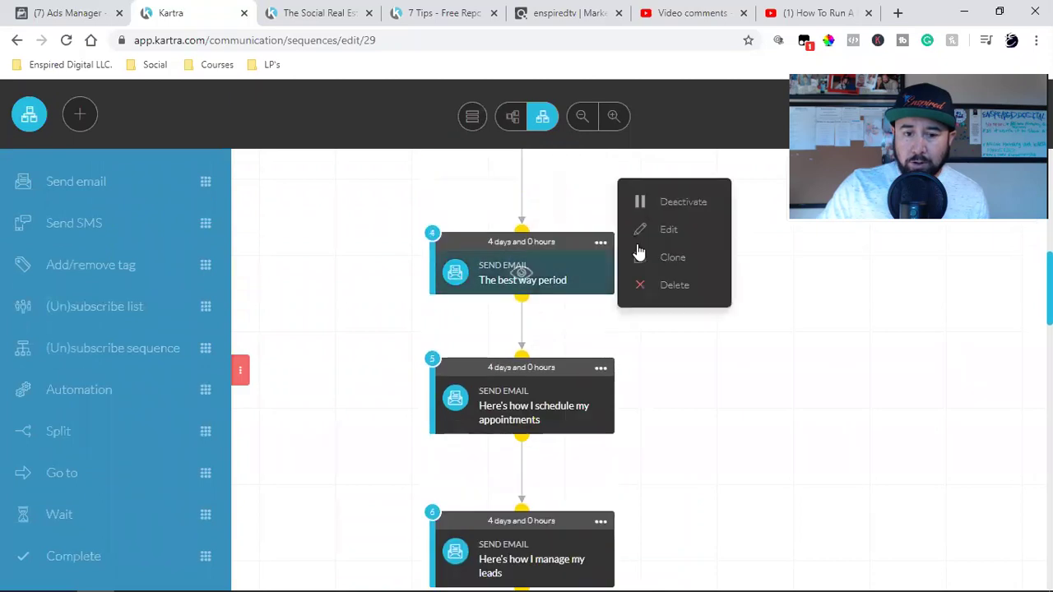
pyautogui.scroll(-2, 512, 258)
pyautogui.scroll(-2, 582, 393)
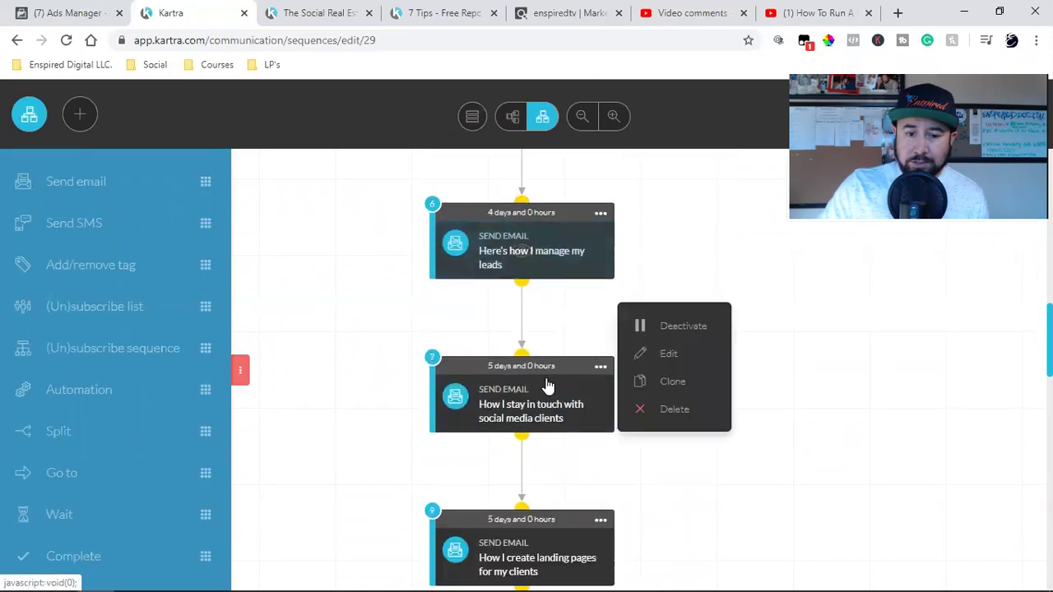
pyautogui.scroll(-2, 607, 388)
pyautogui.scroll(-2, 714, 384)
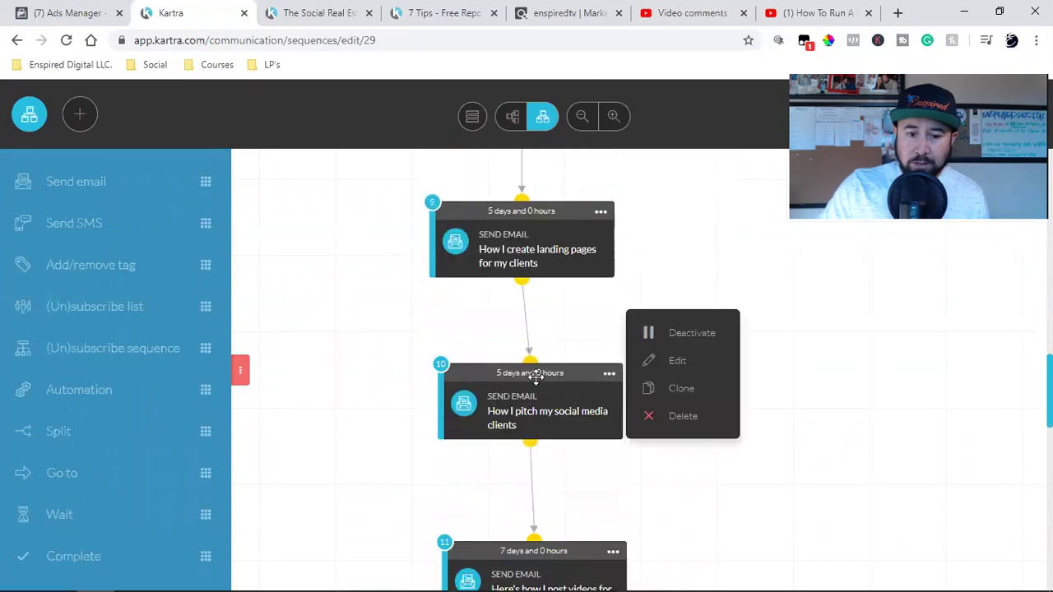
pyautogui.scroll(-3, 623, 367)
pyautogui.scroll(-1, 581, 407)
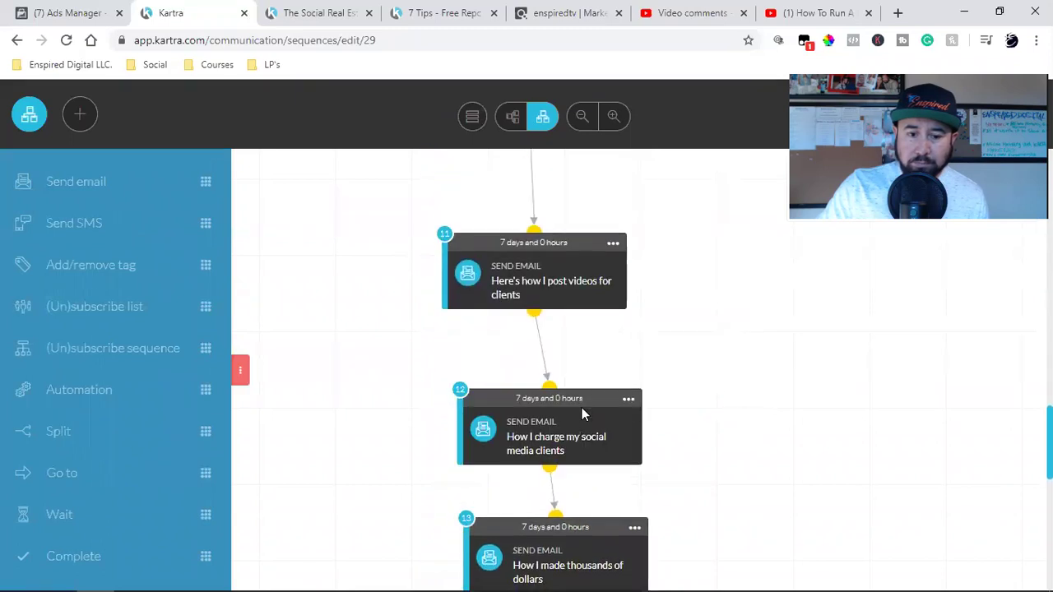
# Step: Examine the last emails of the sequence, from the twelfth down to the closing Complete step
pyautogui.scroll(-2, 582, 411)
pyautogui.scroll(-4, 712, 384)
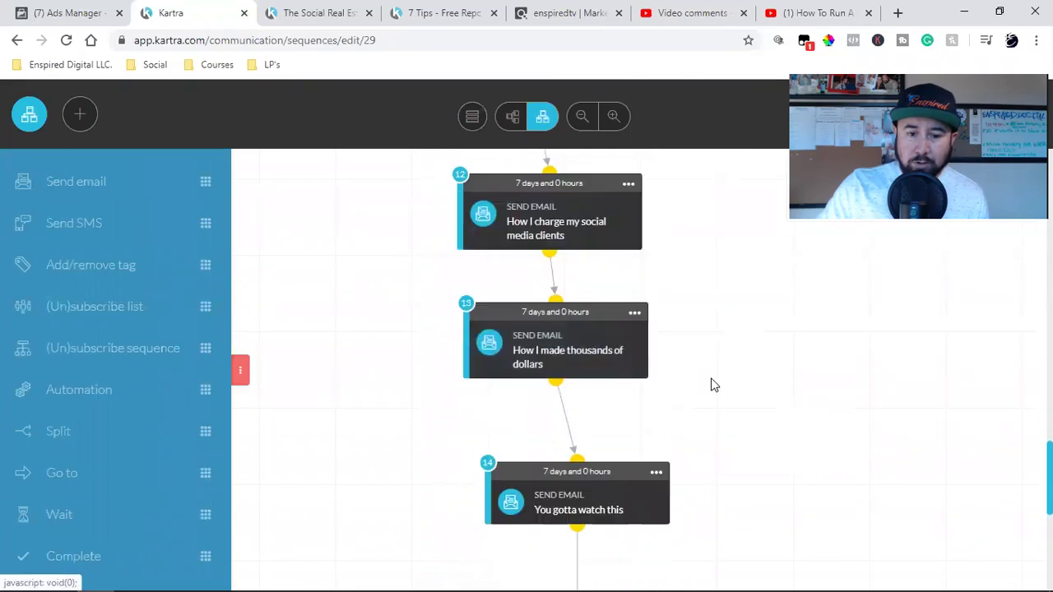
pyautogui.scroll(-2, 712, 383)
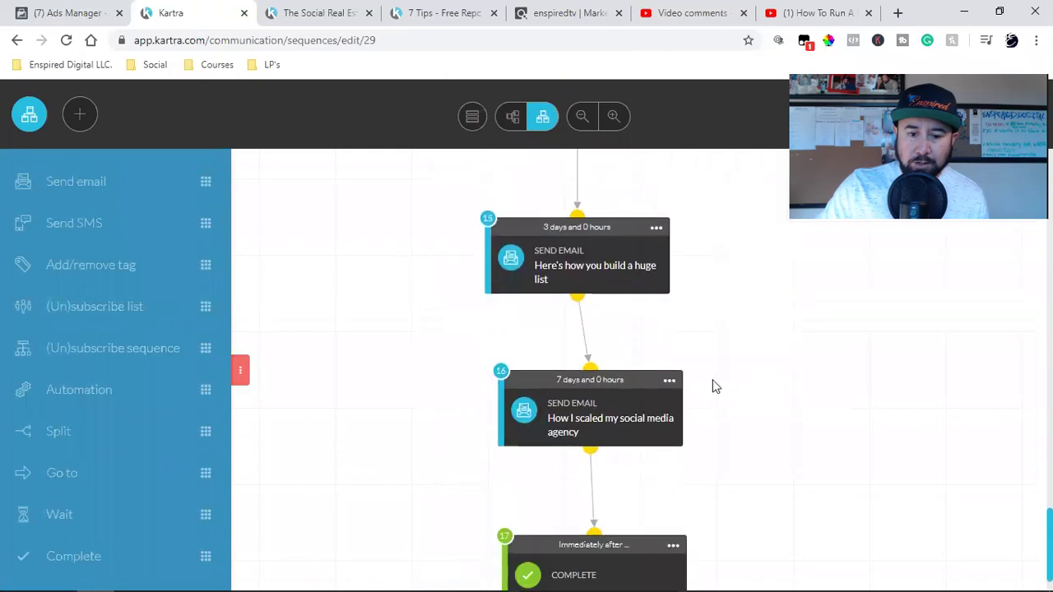
pyautogui.scroll(-1, 741, 389)
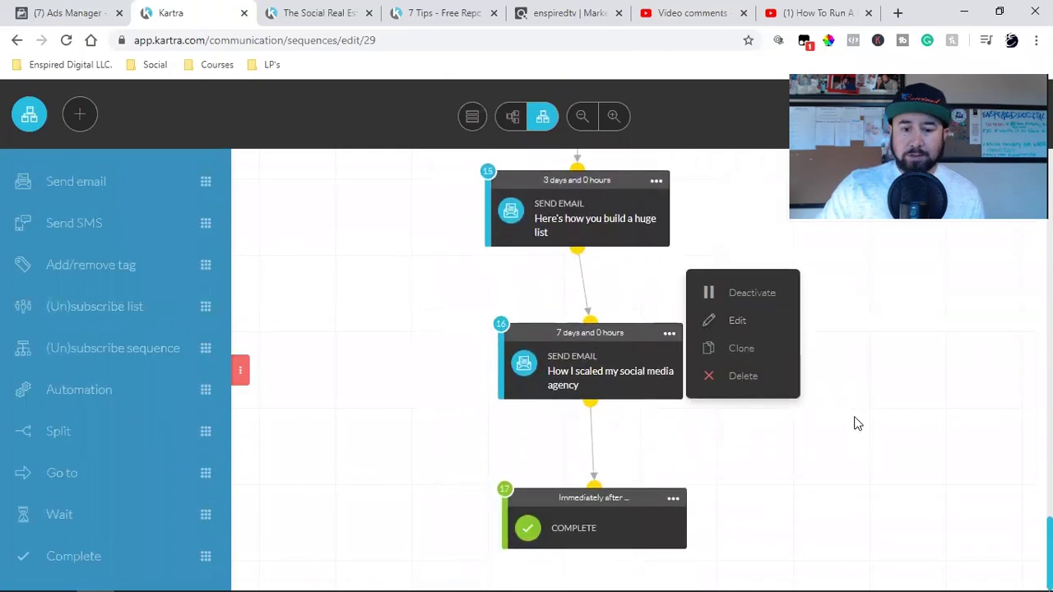
pyautogui.click(882, 412)
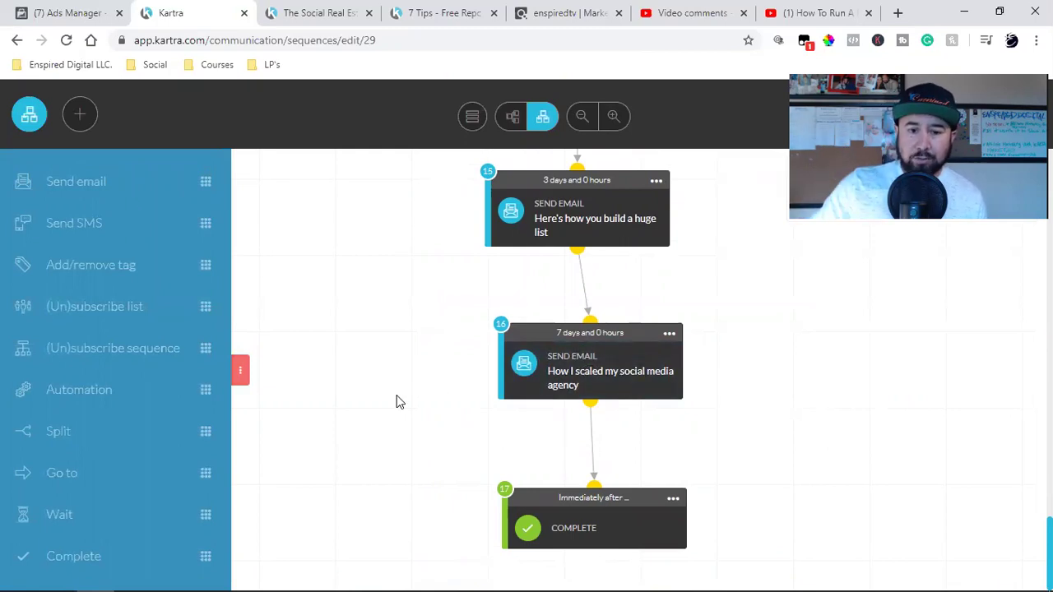
# Step: Review the sequence again from its starting rules through the follow-up emails to the thirteenth email
pyautogui.scroll(15, 398, 400)
pyautogui.scroll(2, 482, 396)
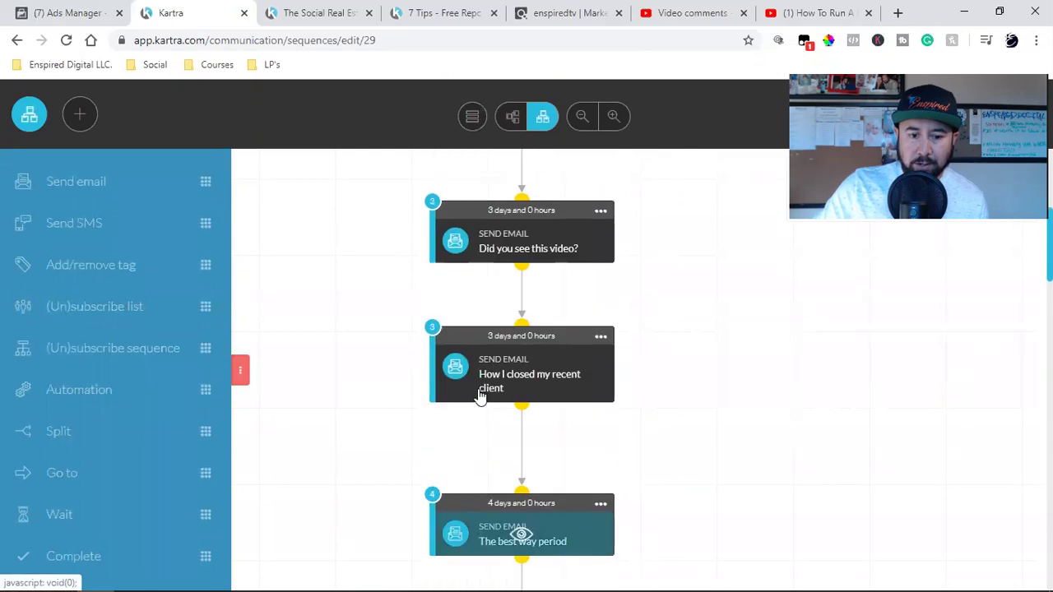
pyautogui.scroll(3, 541, 372)
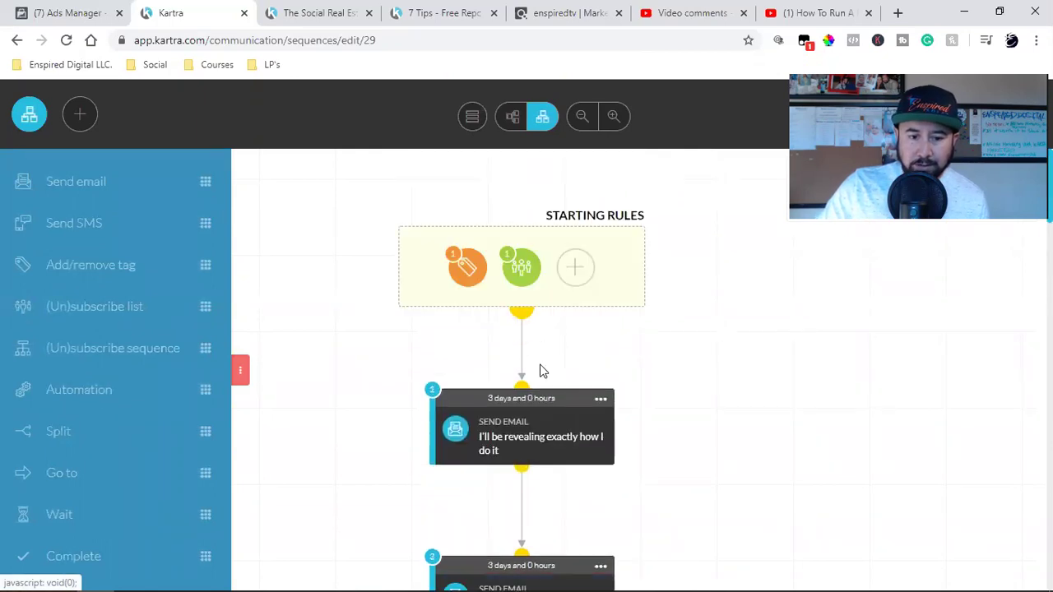
pyautogui.scroll(-6, 541, 362)
pyautogui.scroll(-2, 540, 347)
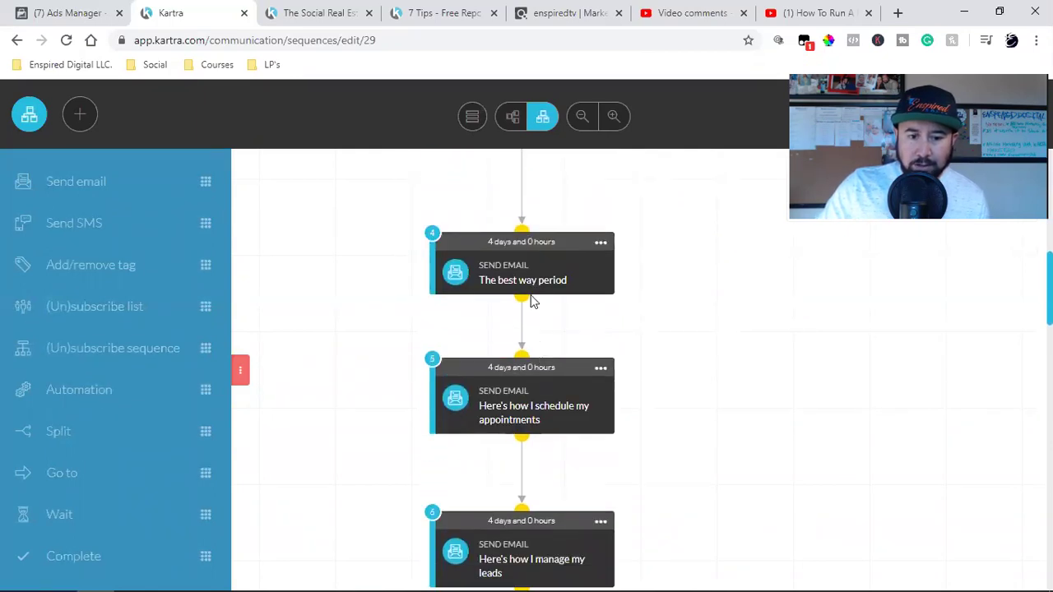
pyautogui.scroll(-4, 527, 362)
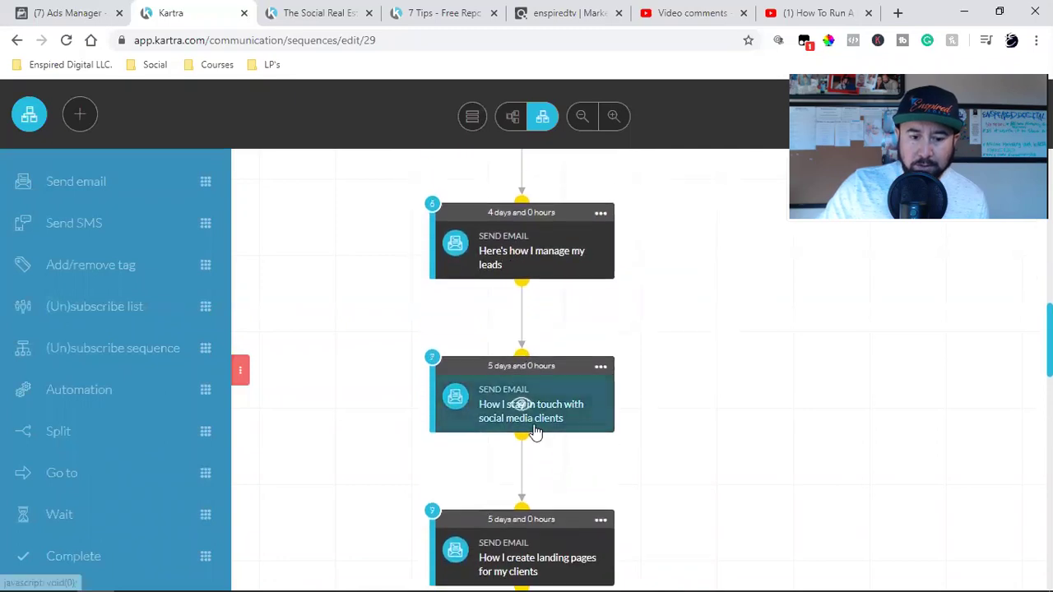
pyautogui.scroll(-8, 535, 431)
pyautogui.scroll(-3, 535, 431)
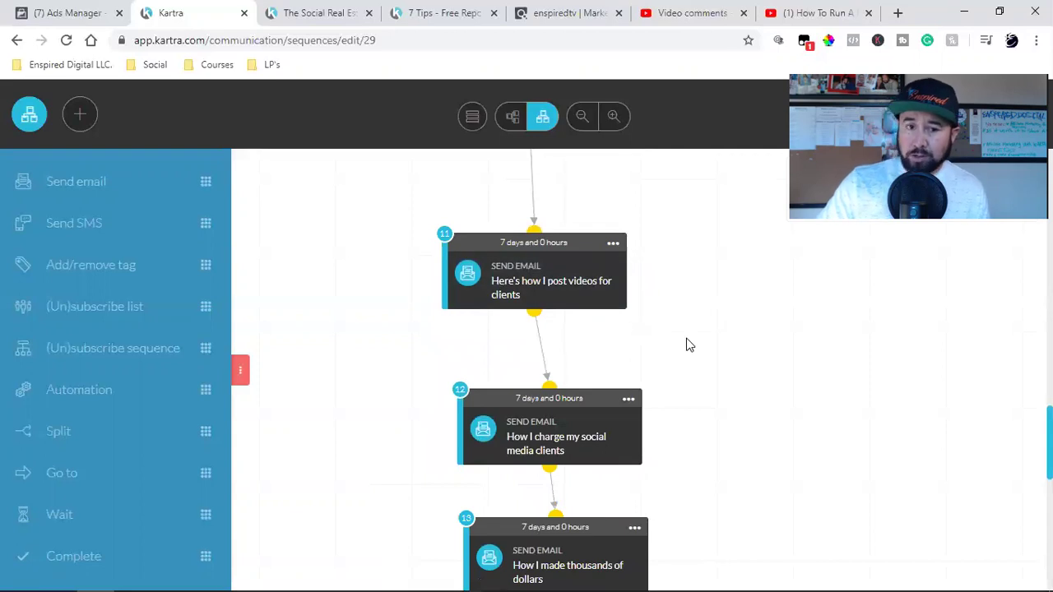
# Step: Close the YouTube video page, reload the video comments in YouTube Studio, and remove the "Comments I haven't responded to" filter
pyautogui.click(667, 13)
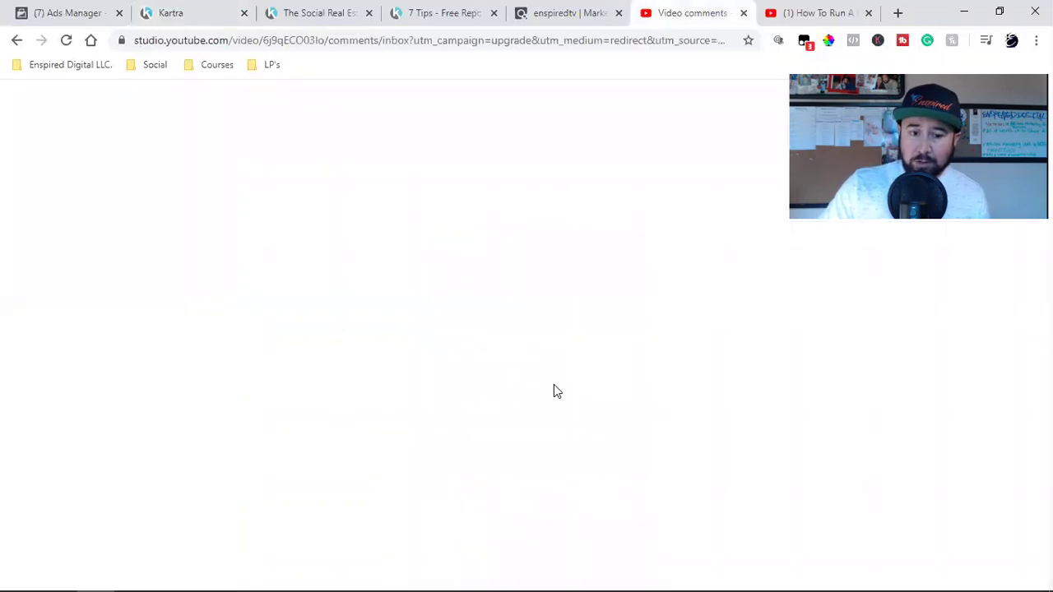
pyautogui.click(812, 14)
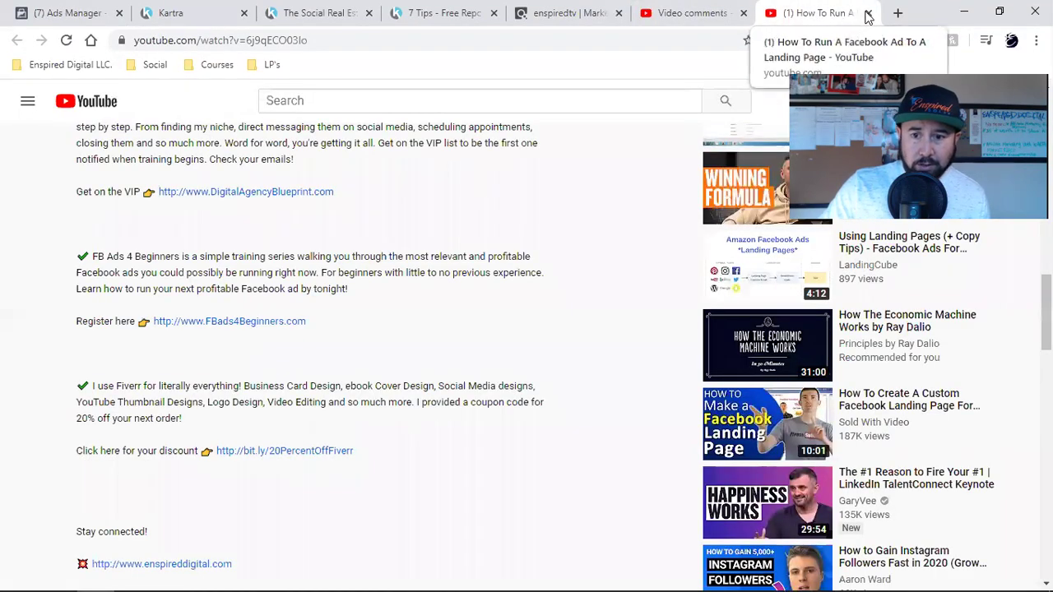
pyautogui.hotkey('ctrl', 'w')
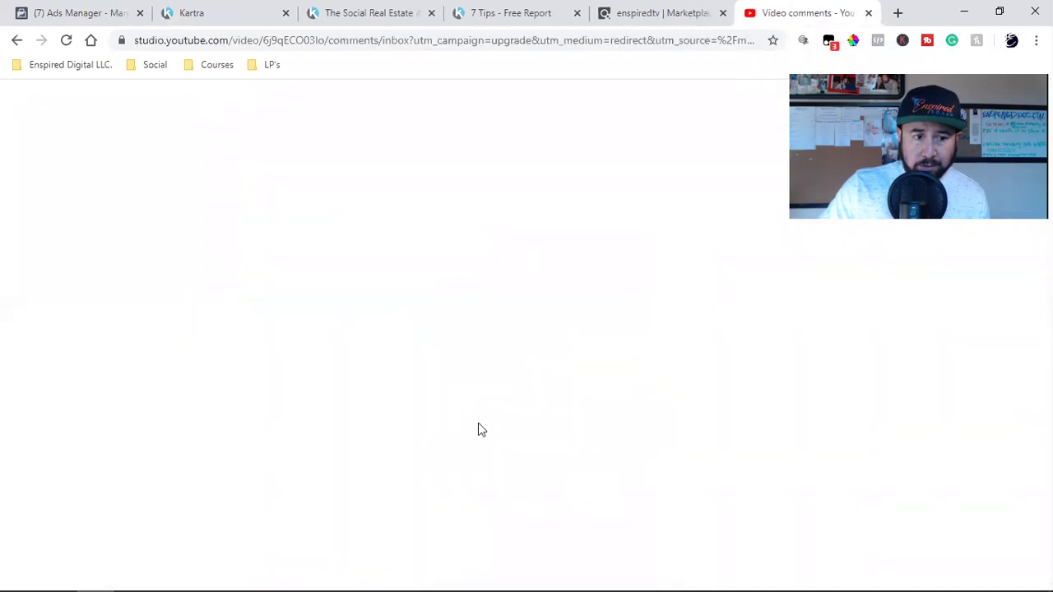
pyautogui.click(65, 41)
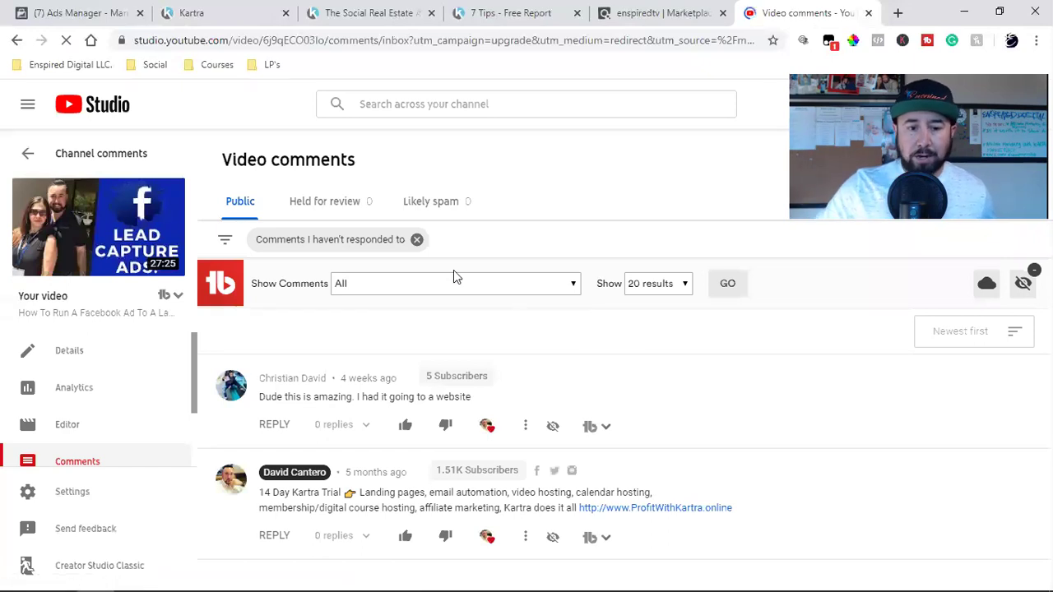
pyautogui.click(418, 241)
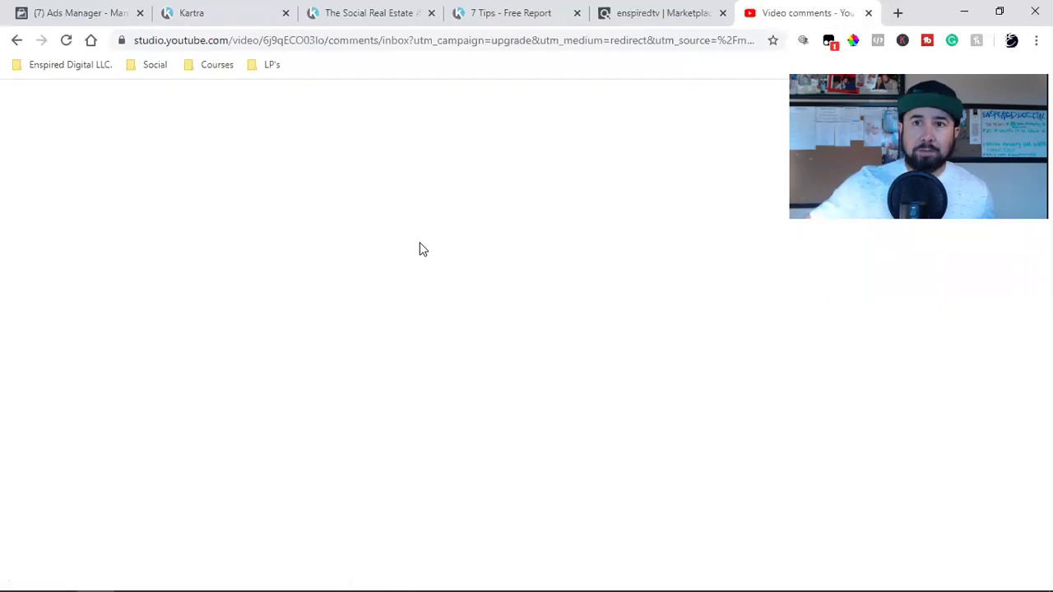
pyautogui.click(418, 243)
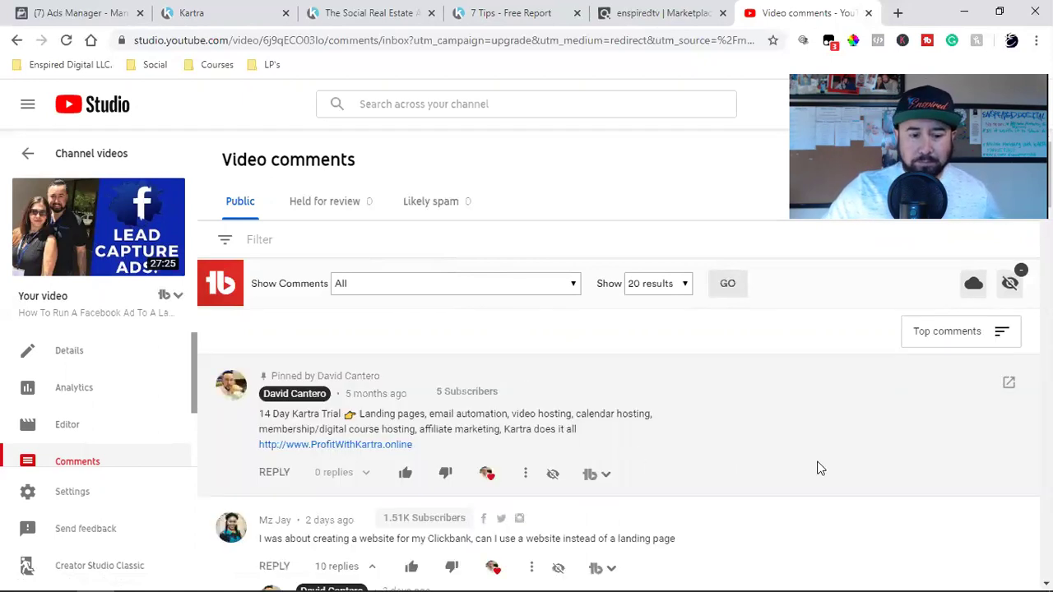
# Step: Read the comment thread about using a website instead of a landing page, expanding the commenter's first reply in full
pyautogui.scroll(-3, 666, 367)
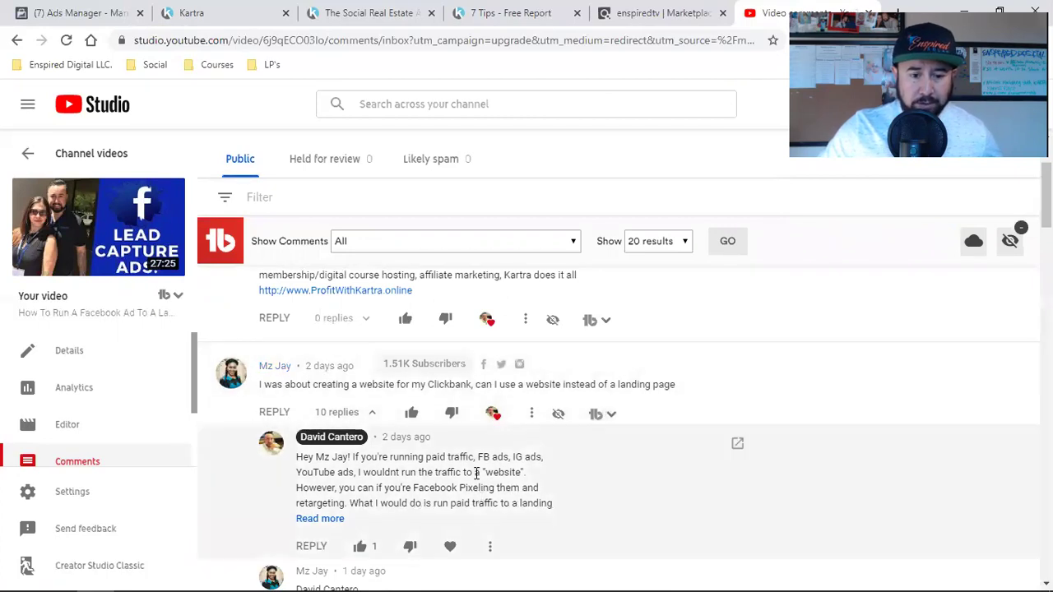
pyautogui.scroll(-2, 475, 486)
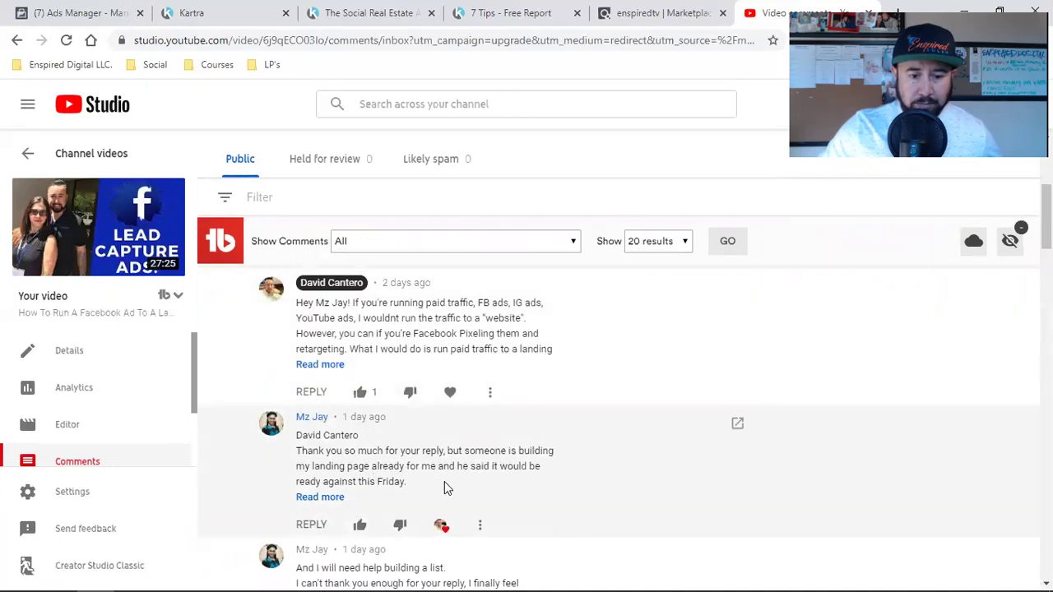
pyautogui.click(358, 498)
pyautogui.scroll(-2, 550, 494)
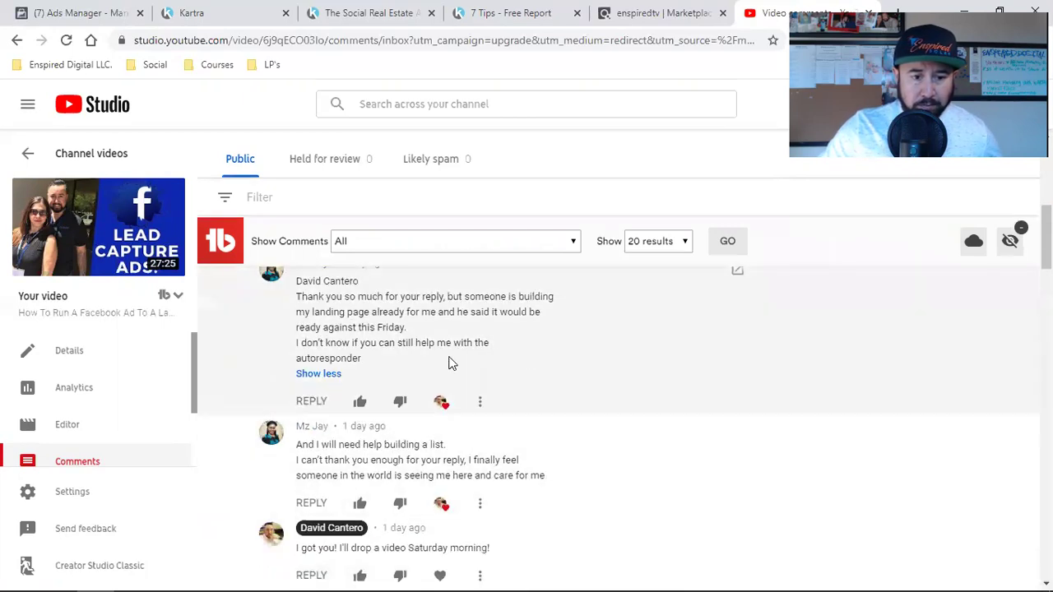
pyautogui.scroll(-2, 527, 420)
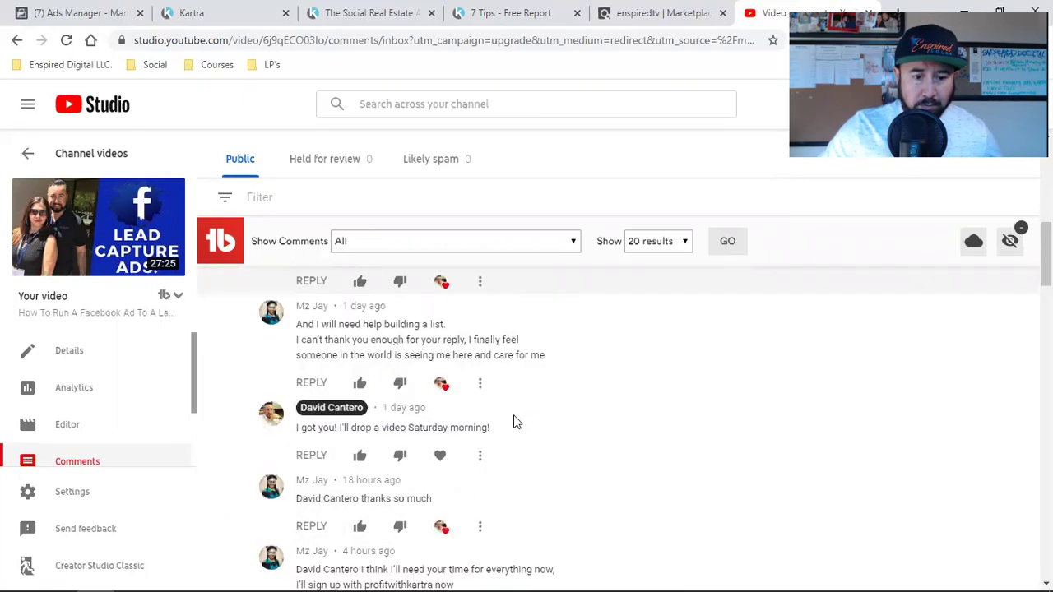
pyautogui.scroll(-1, 513, 422)
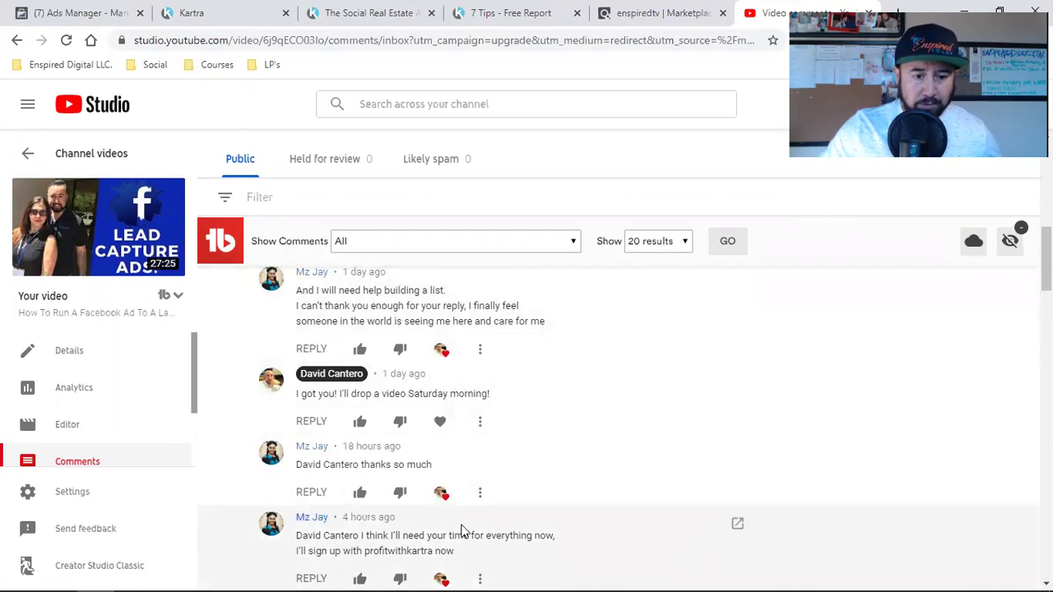
pyautogui.scroll(2, 461, 525)
pyautogui.scroll(-4, 454, 529)
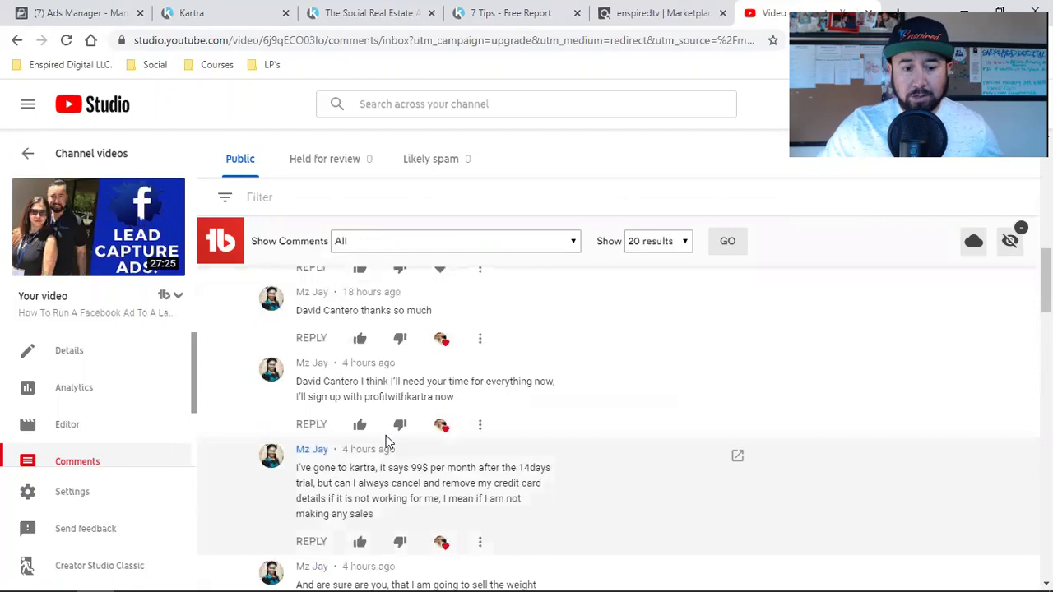
pyautogui.scroll(4, 647, 481)
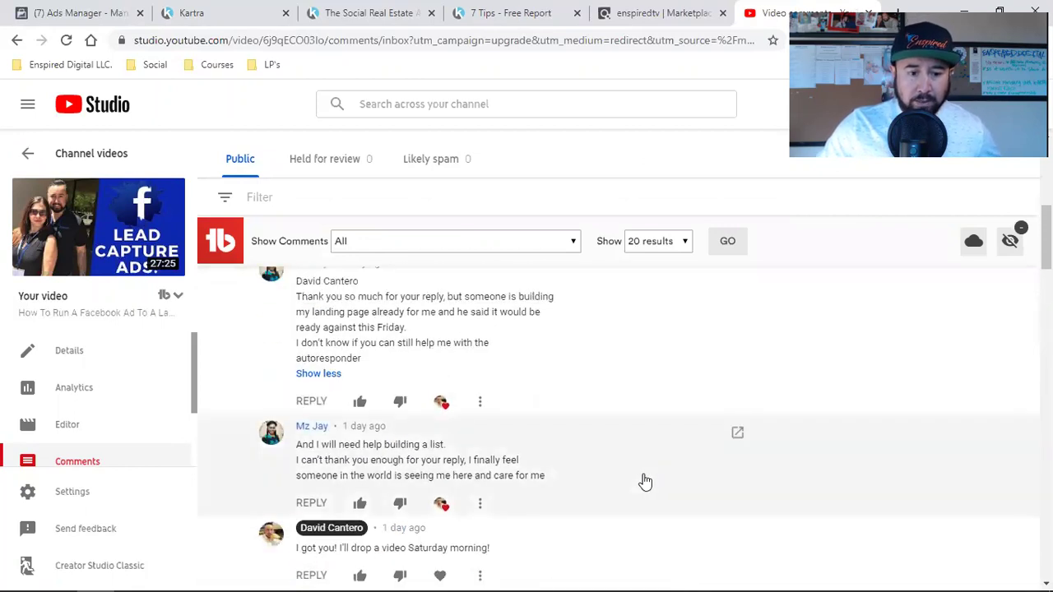
pyautogui.scroll(4, 646, 482)
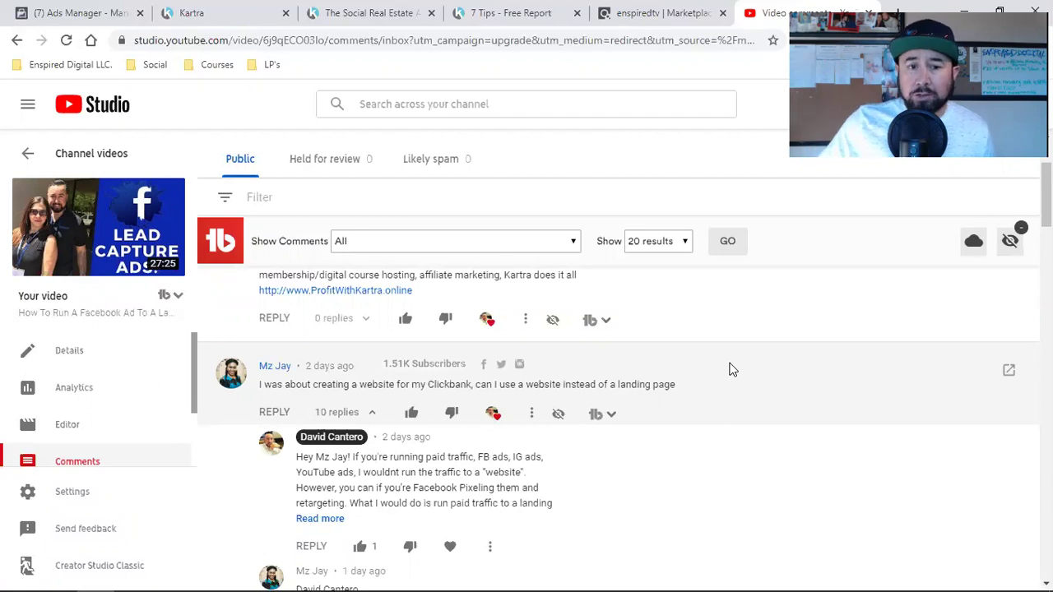
# Step: Return to Kartra, leave the sequence editor for the Sequences list, and open the affiliate Promotions page
pyautogui.click(194, 15)
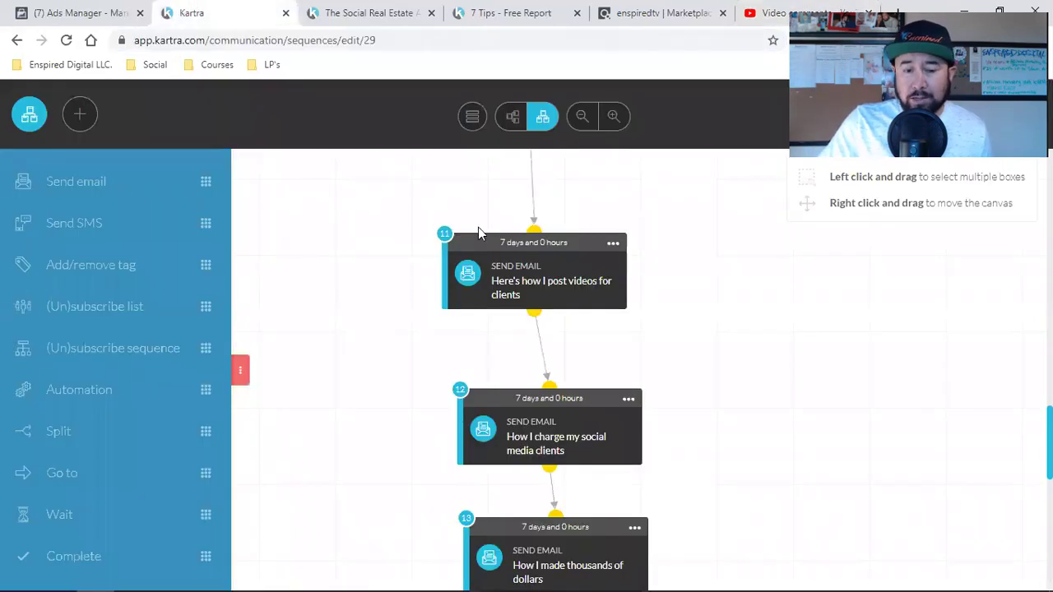
pyautogui.click(1018, 117)
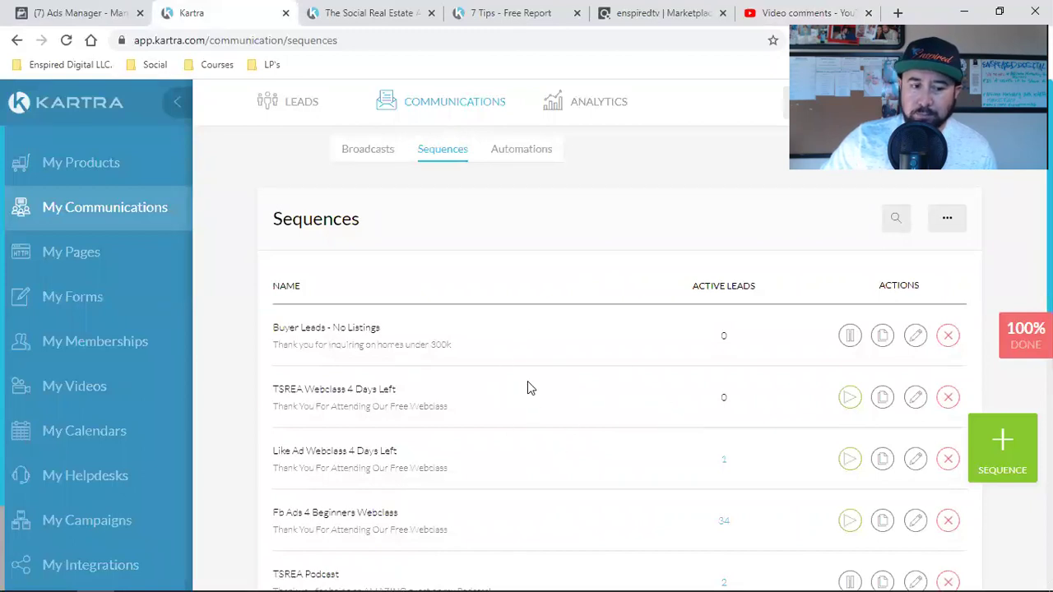
pyautogui.scroll(-2, 148, 535)
pyautogui.click(104, 559)
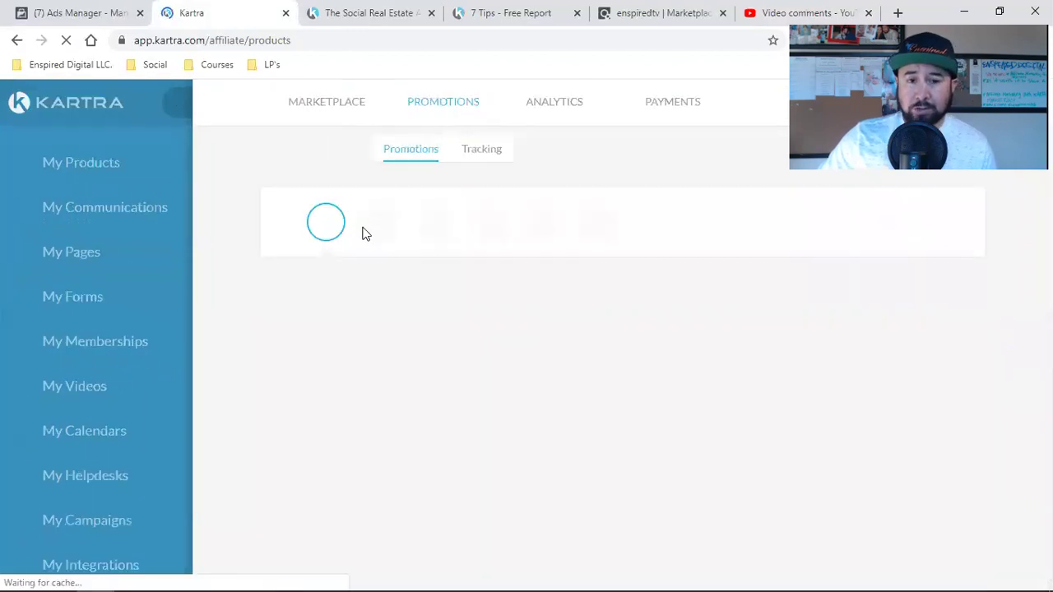
# Step: Switch to ClickBank, open the Marketplace main page and look over its product categories
pyautogui.click(654, 13)
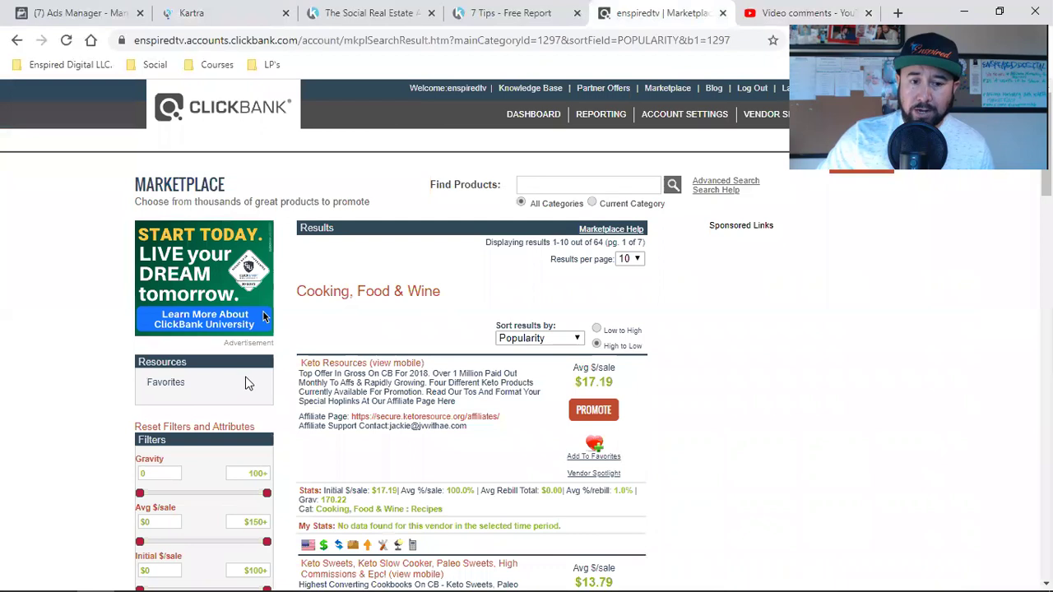
pyautogui.click(671, 93)
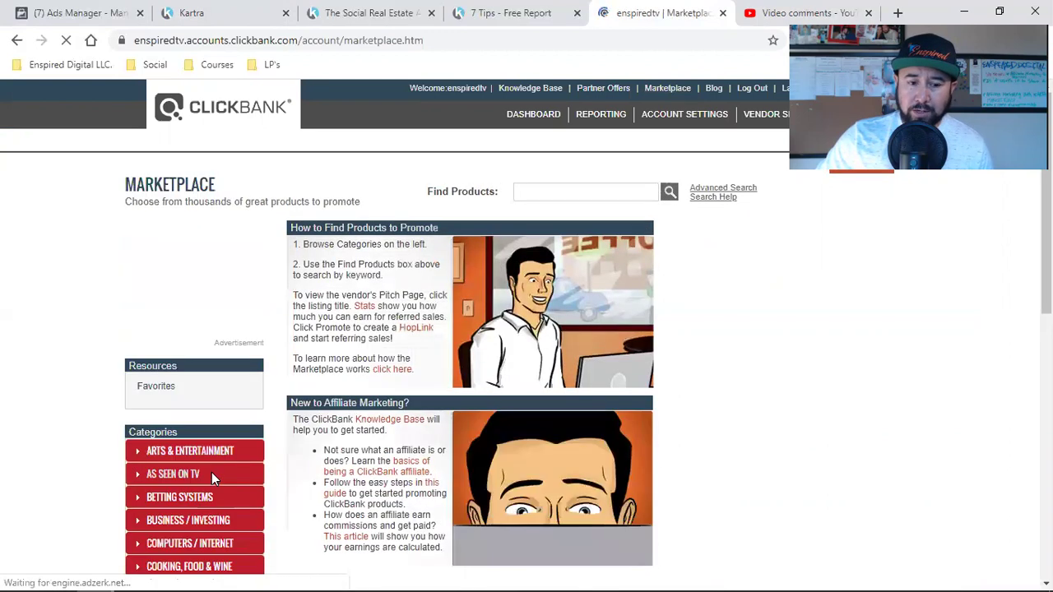
pyautogui.scroll(-2, 212, 474)
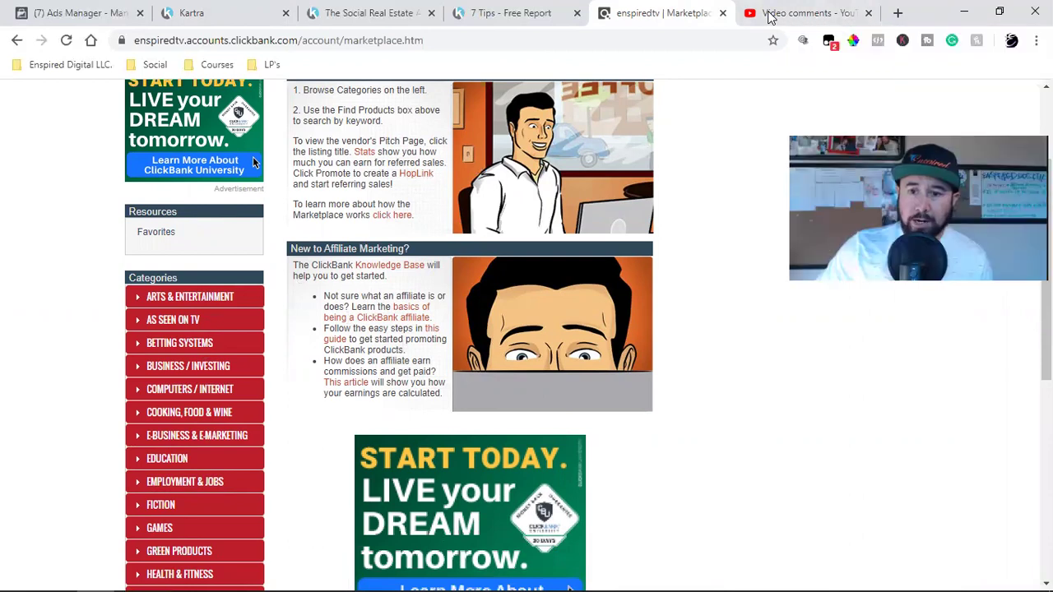
# Step: Check the Enspired Digital LLC. bookmarks and load amazon.com in a new browser tab
pyautogui.hotkey('ctrl', 't')
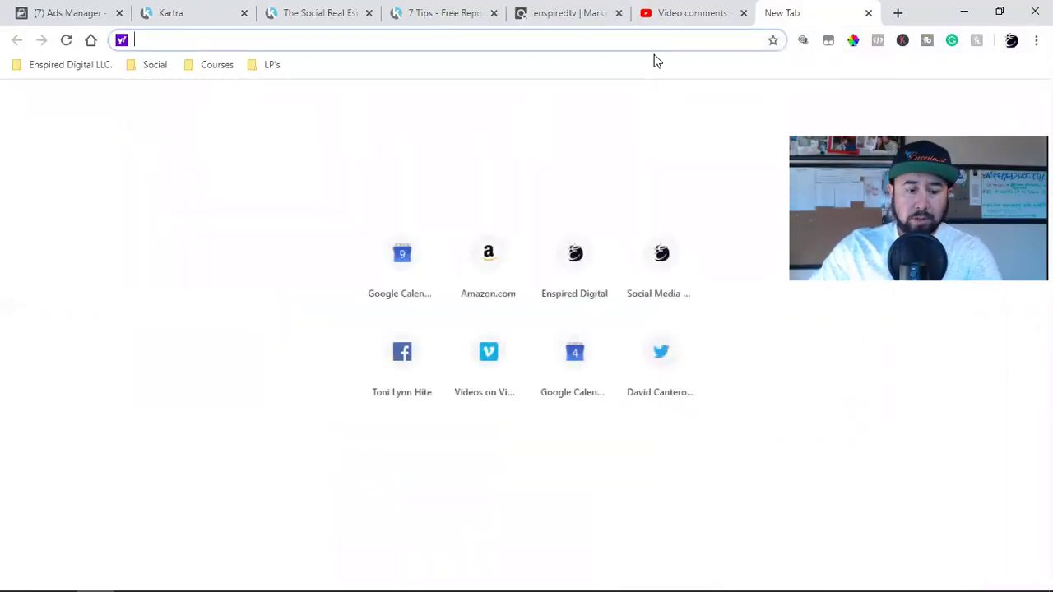
pyautogui.write('amazon.com')
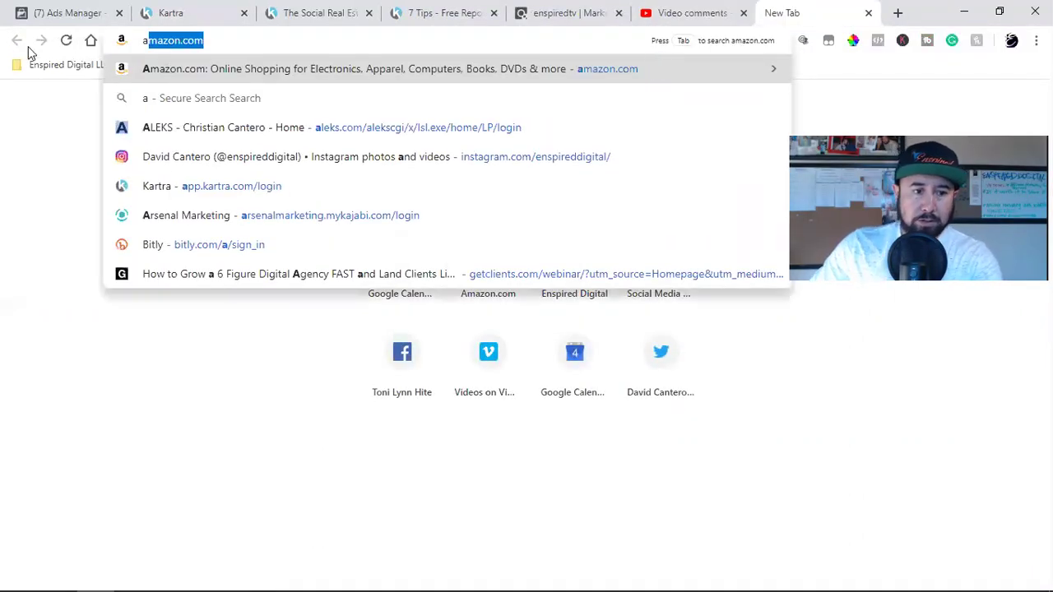
pyautogui.click(33, 67)
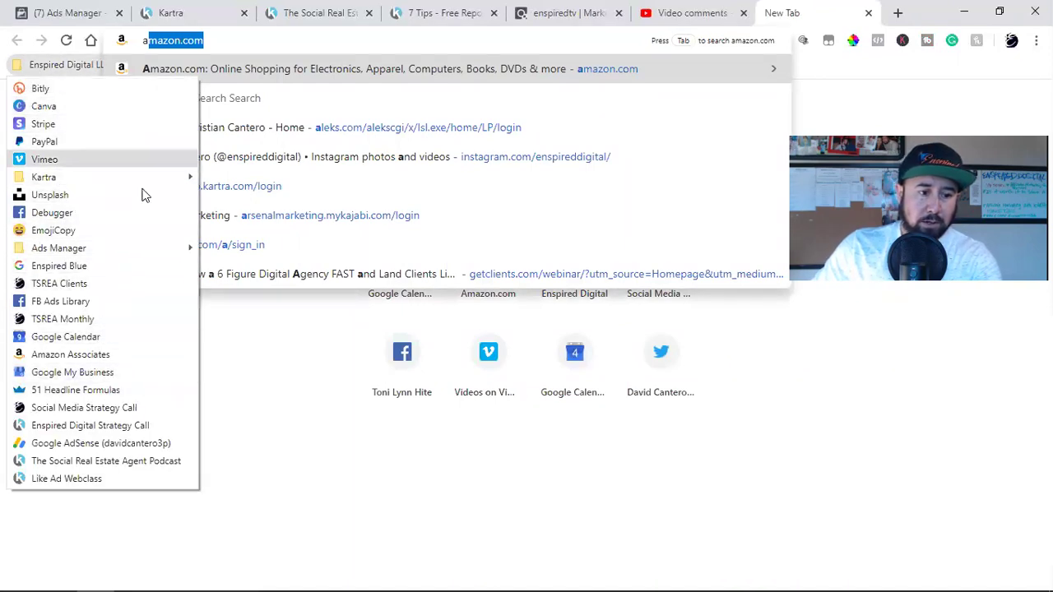
pyautogui.click(252, 442)
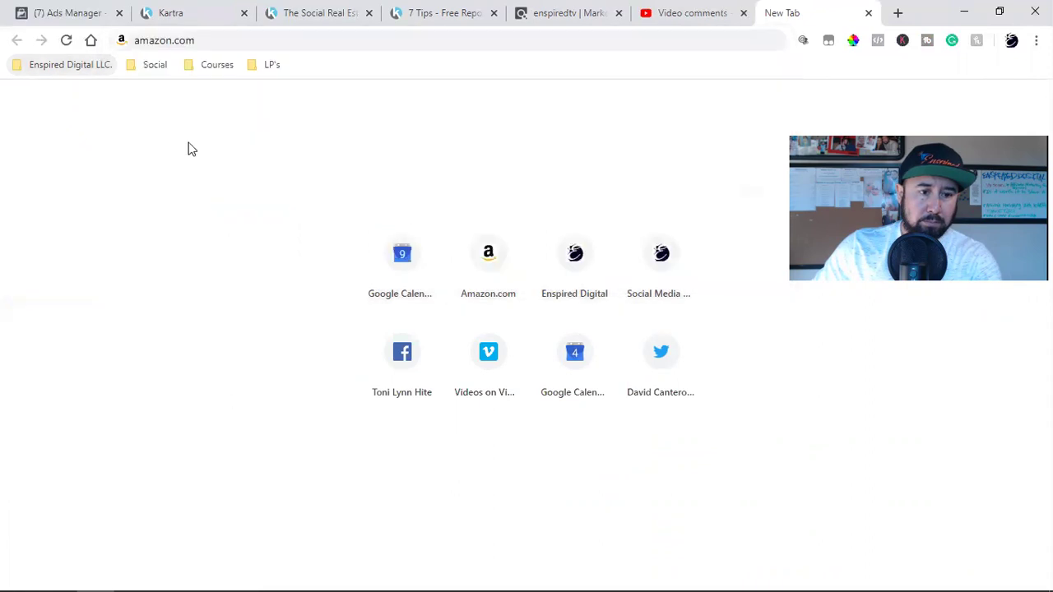
pyautogui.click(220, 47)
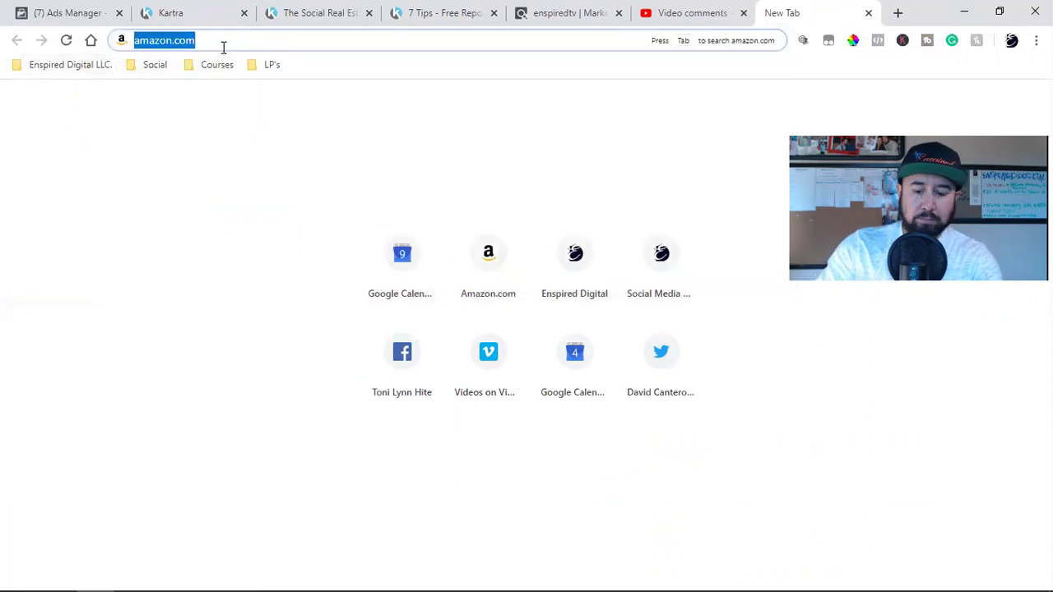
pyautogui.press('Return')
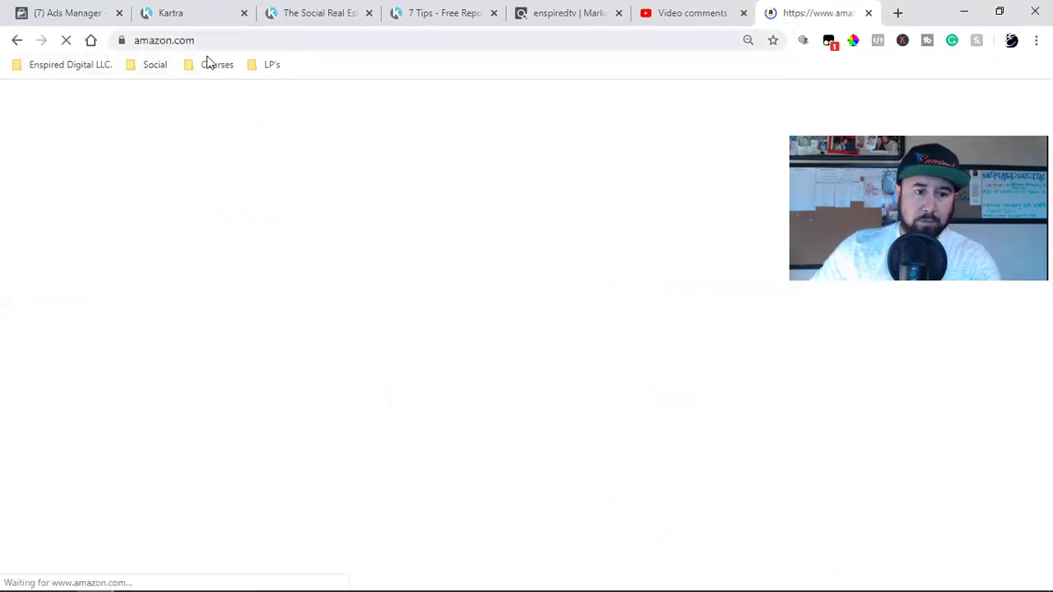
# Step: Open the Amazon Associates page from the Enspired Digital LLC. bookmarks
pyautogui.click(208, 65)
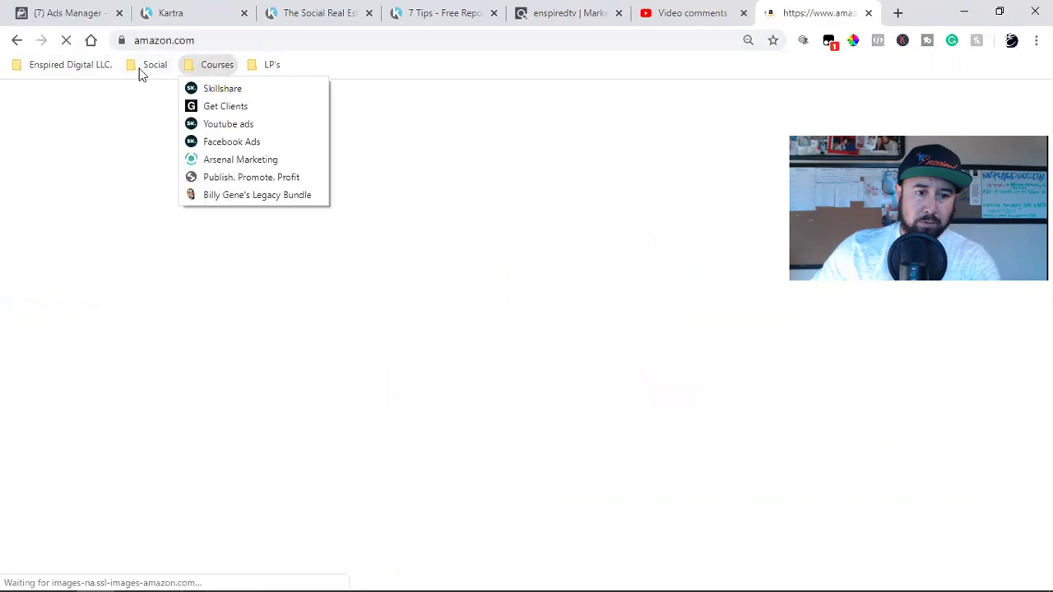
pyautogui.moveTo(52, 72)
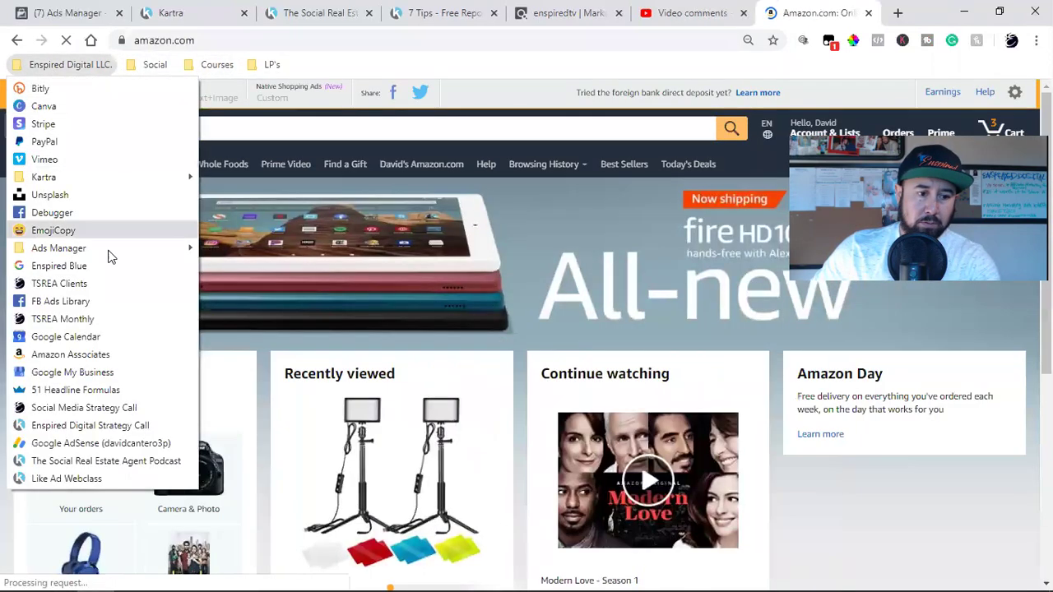
pyautogui.click(70, 354)
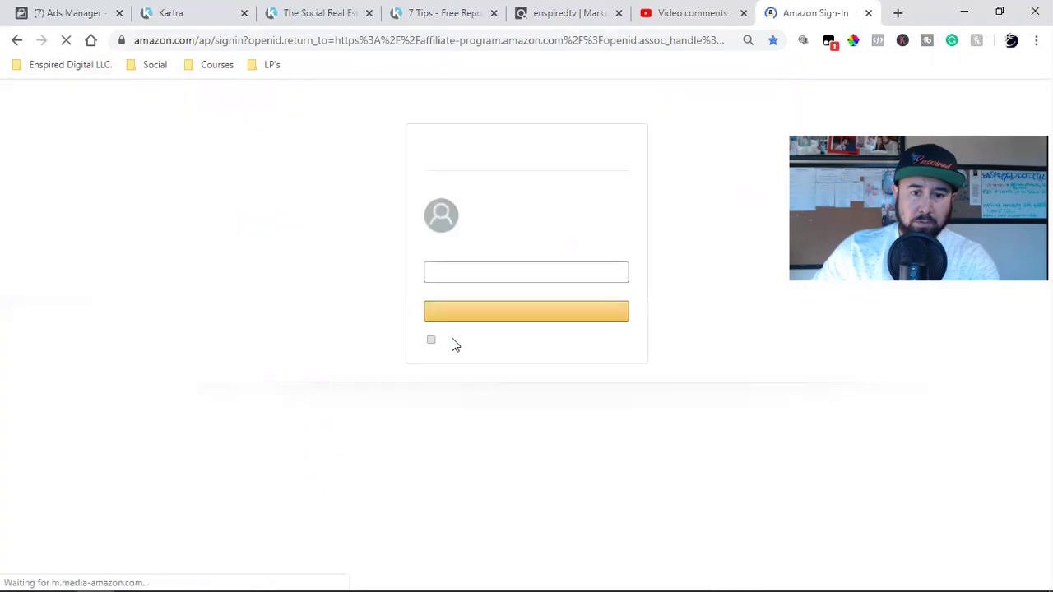
# Step: Enter the account password on the Amazon sign-in page and sign in to Amazon Associates
pyautogui.click(510, 275)
pyautogui.write('•')
pyautogui.press('BackSpace')
pyautogui.write('••••••••••••')
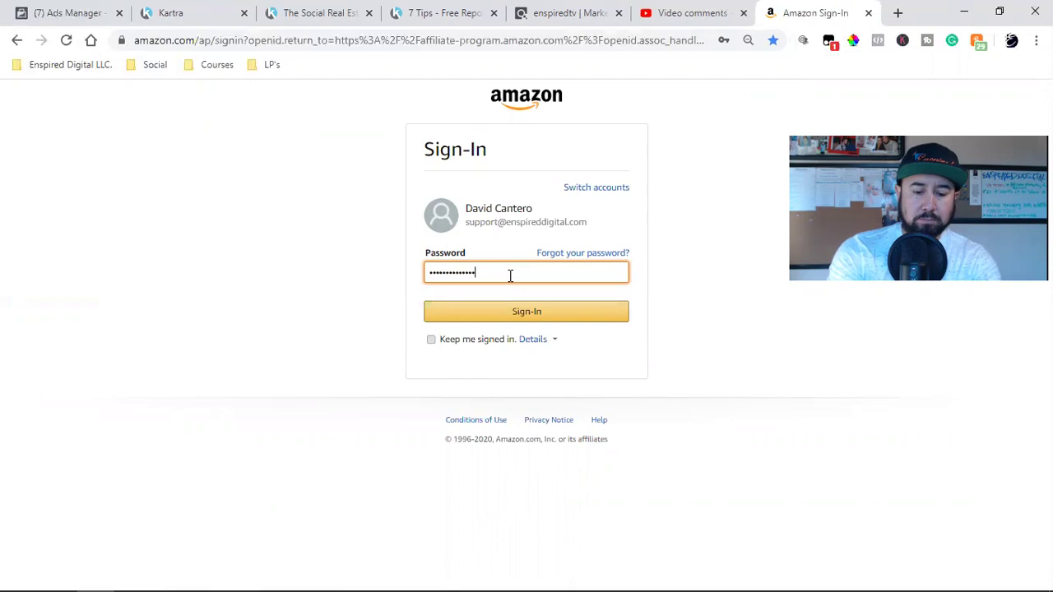
pyautogui.write('••••')
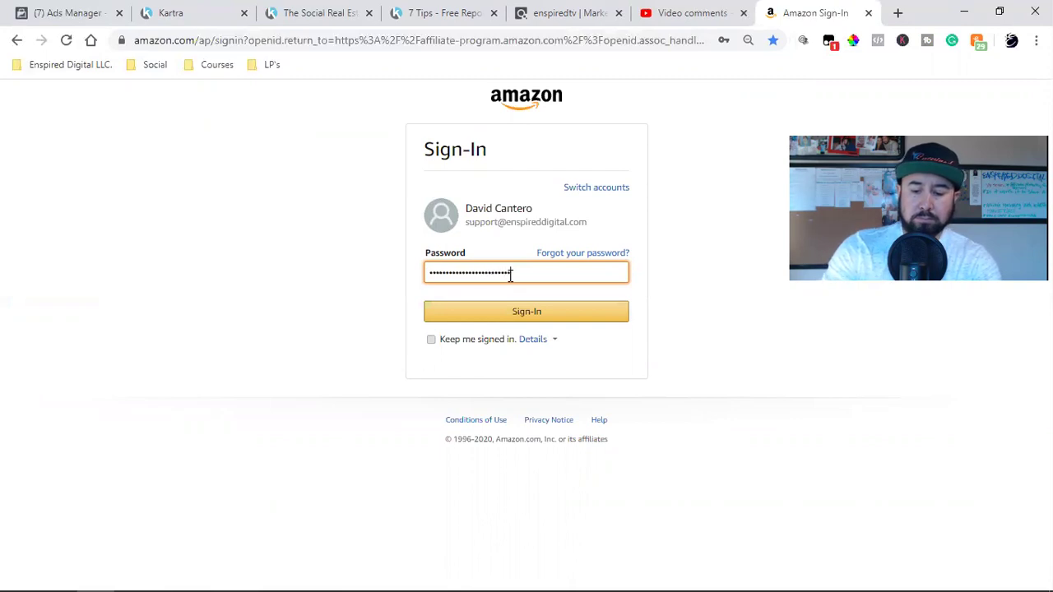
pyautogui.press('Return')
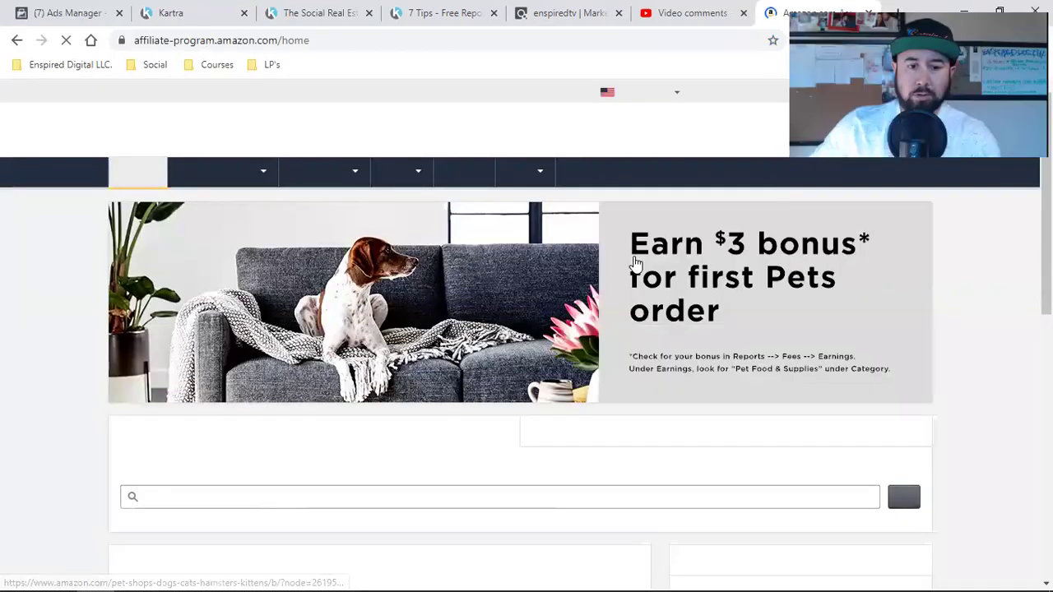
# Step: Open the Product Links page in Amazon Associates and search all of Amazon for headphones
pyautogui.moveTo(338, 185)
pyautogui.moveTo(218, 172)
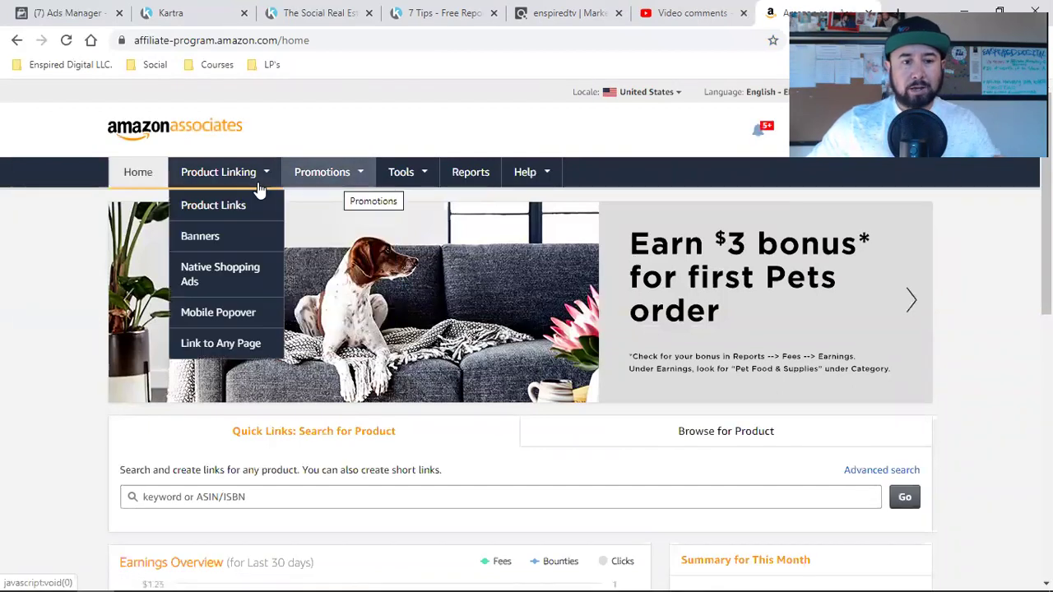
pyautogui.click(229, 205)
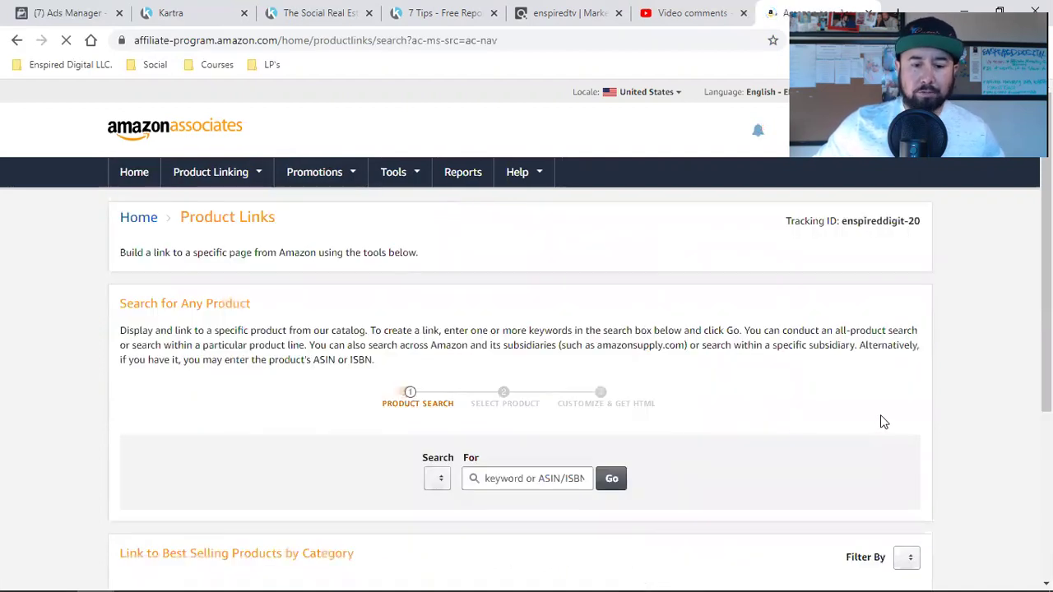
pyautogui.scroll(-2, 882, 418)
pyautogui.click(549, 324)
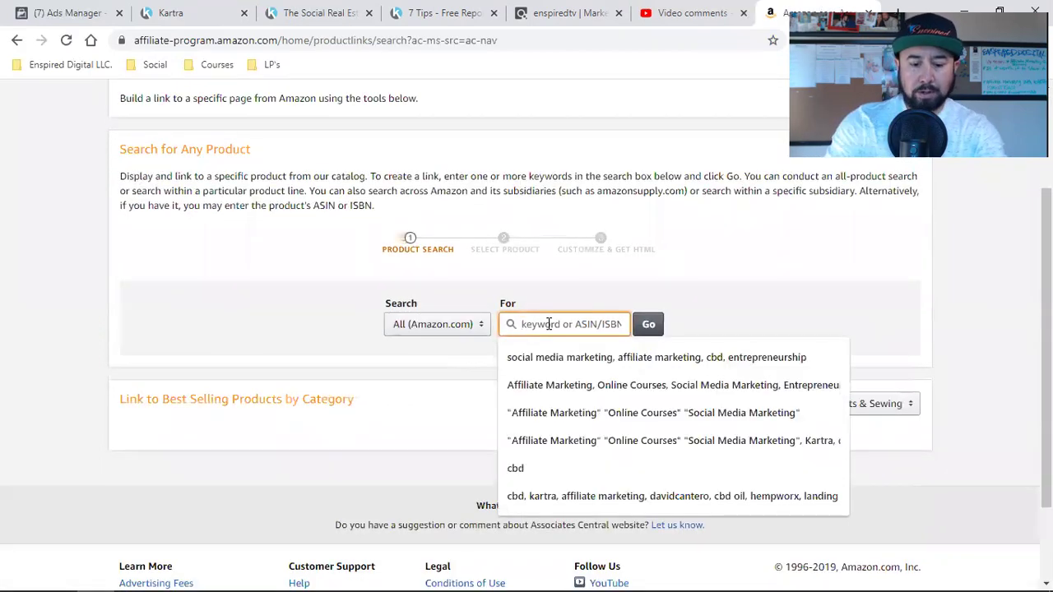
pyautogui.write('hea')
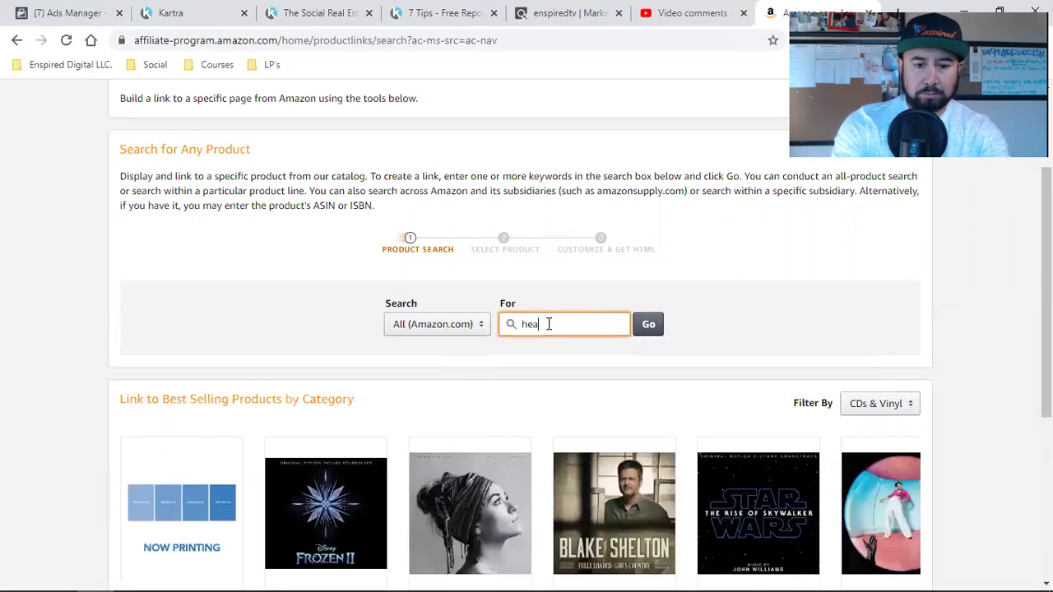
pyautogui.write('dphones')
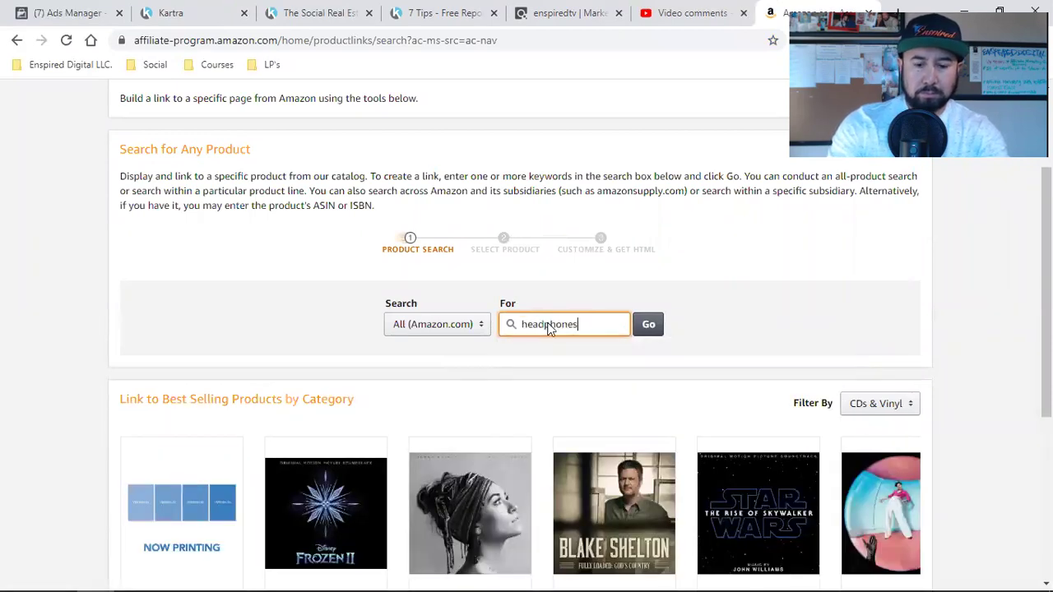
pyautogui.press('Return')
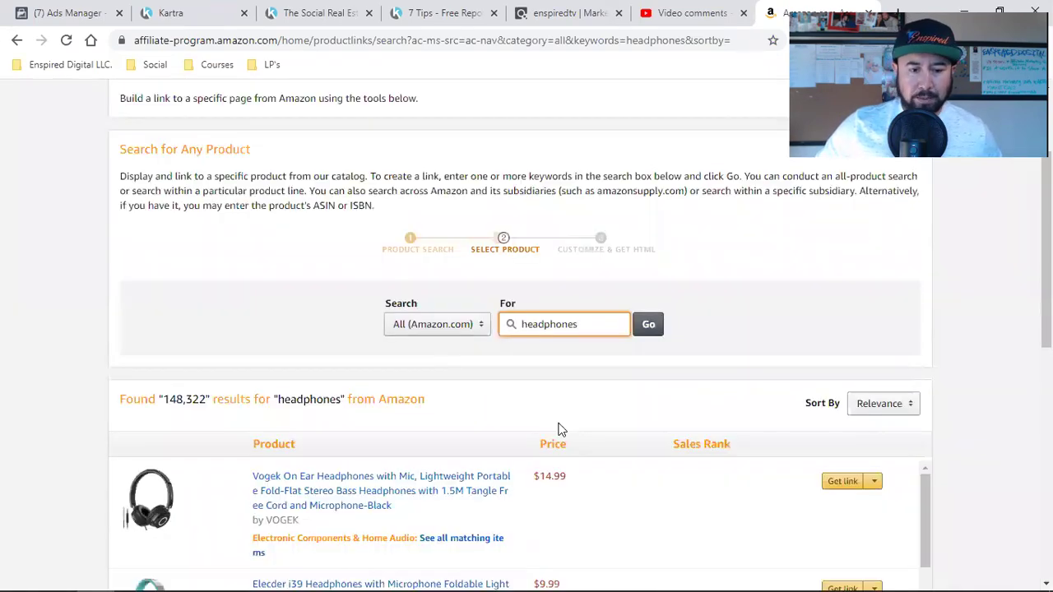
# Step: Generate a shortened text link for the Vogek On Ear Headphones and copy it
pyautogui.scroll(-2, 558, 429)
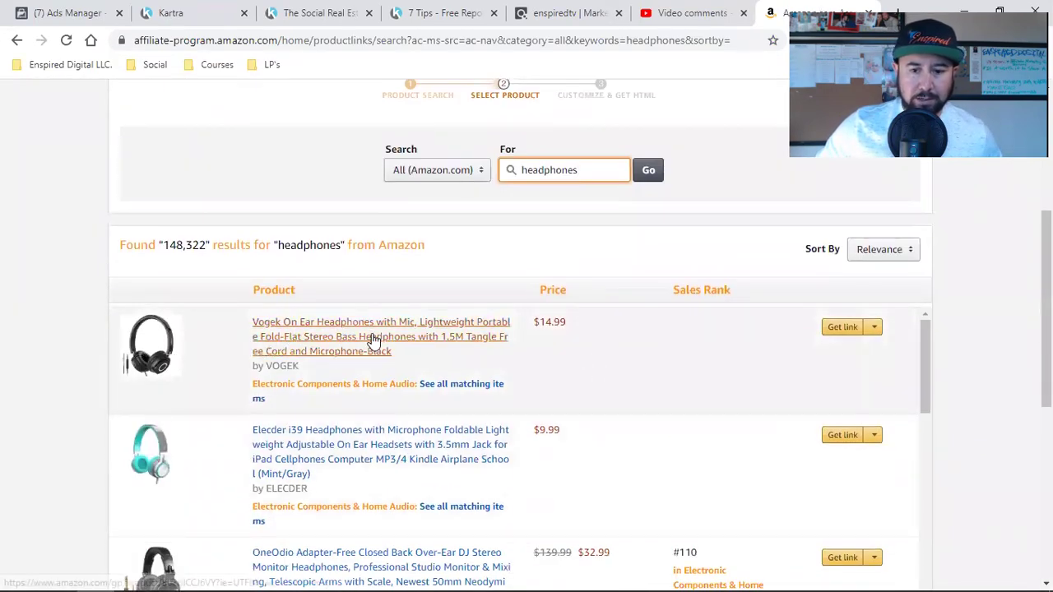
pyautogui.click(875, 328)
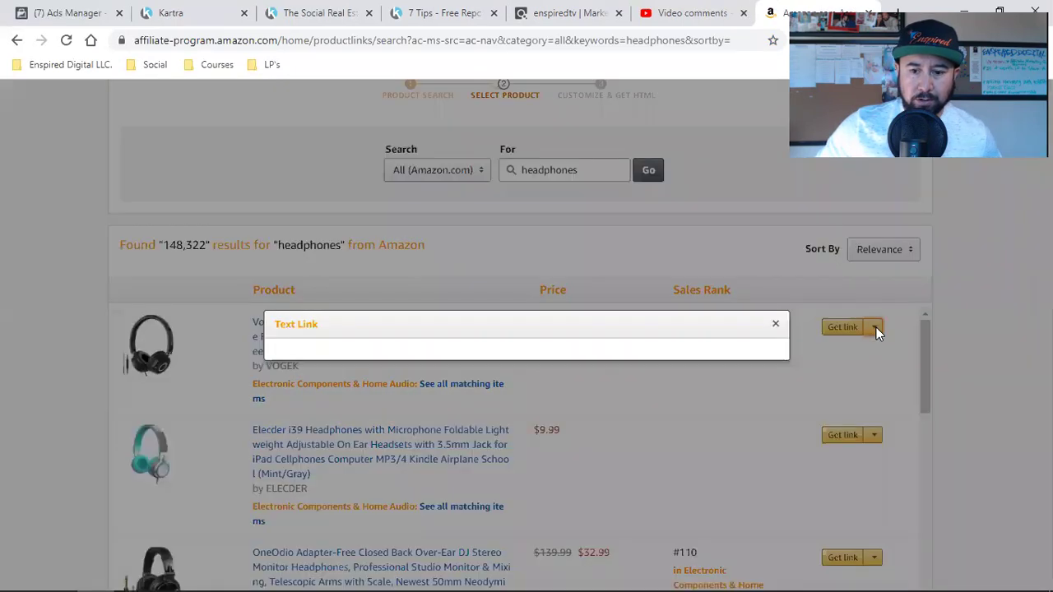
pyautogui.click(469, 282)
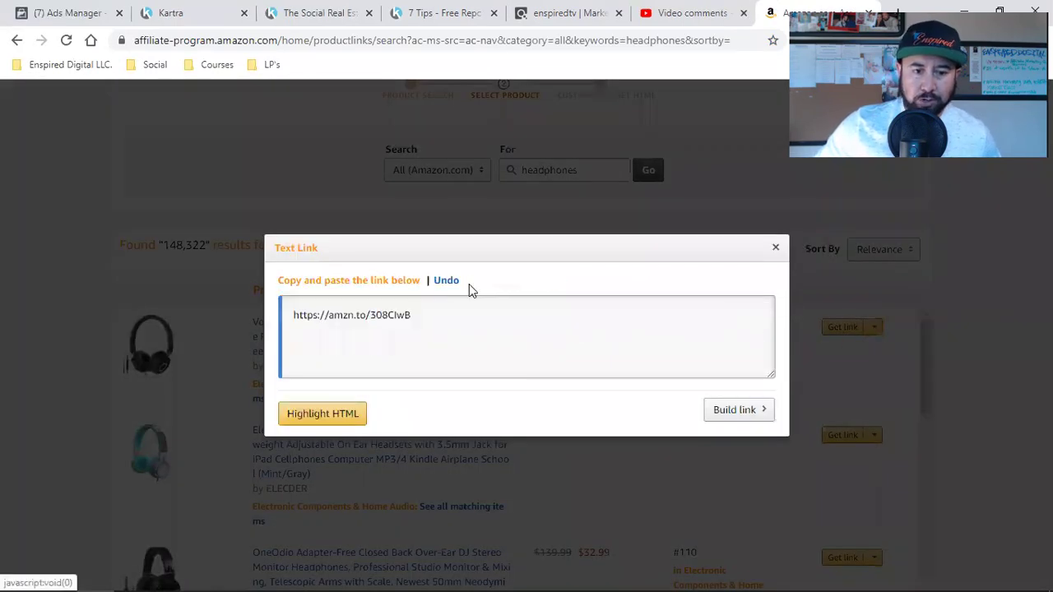
pyautogui.click(349, 322)
pyautogui.rightClick(357, 319)
pyautogui.click(380, 324)
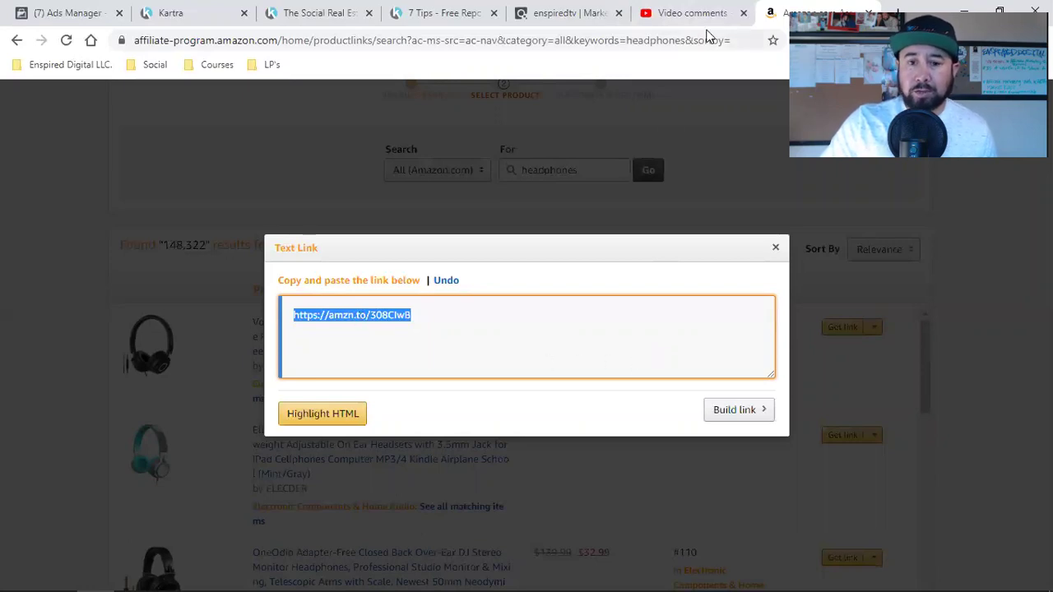
# Step: Revisit the video comments and ClickBank categories, and switch to Kartra to open its affiliate Marketplace
pyautogui.click(665, 6)
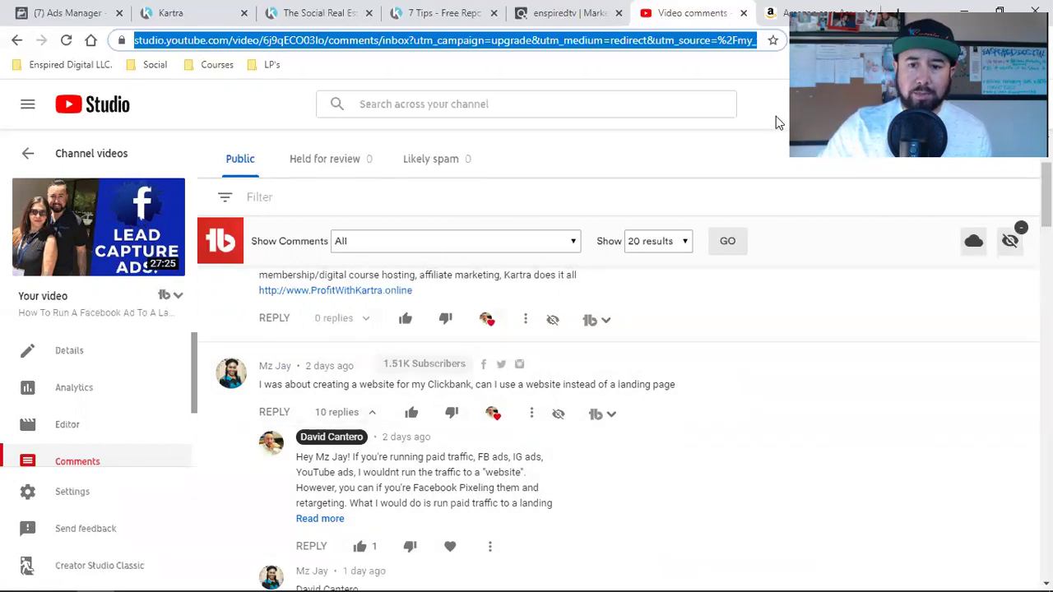
pyautogui.hotkey('ctrl', 'Tab')
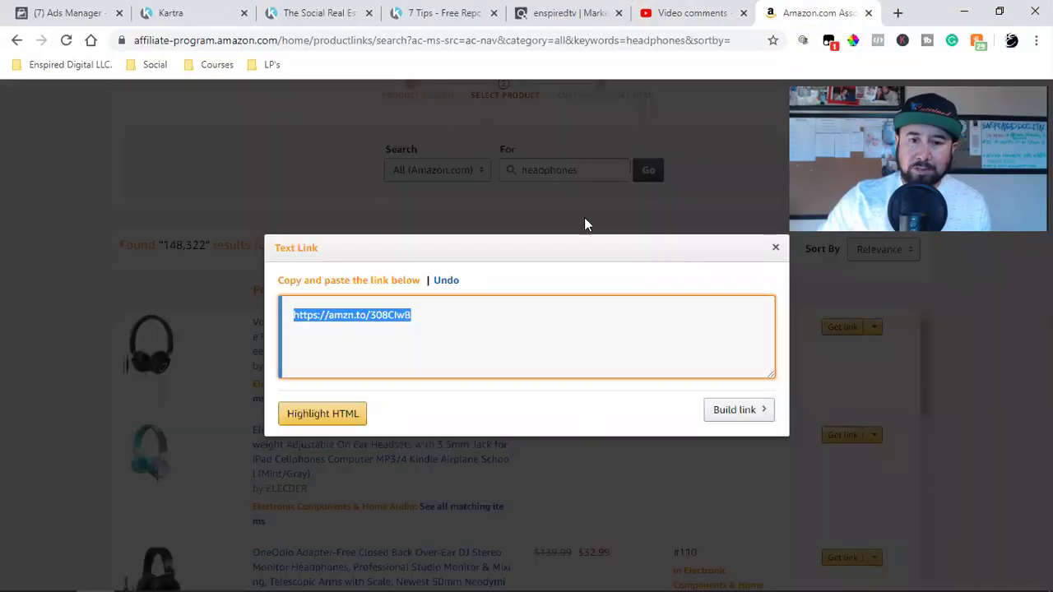
pyautogui.click(585, 7)
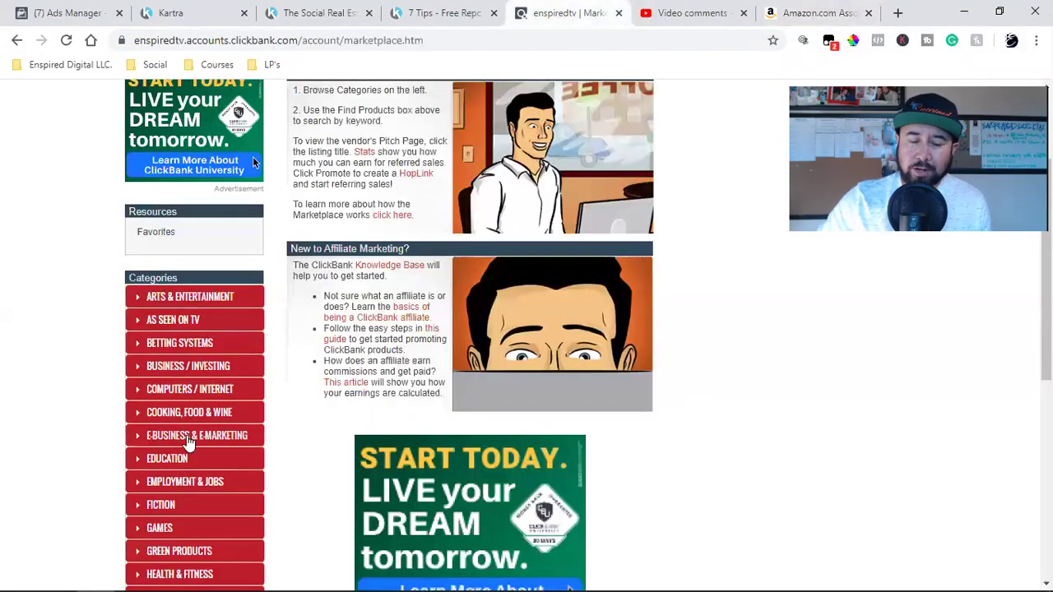
pyautogui.click(171, 13)
pyautogui.scroll(-2, 148, 450)
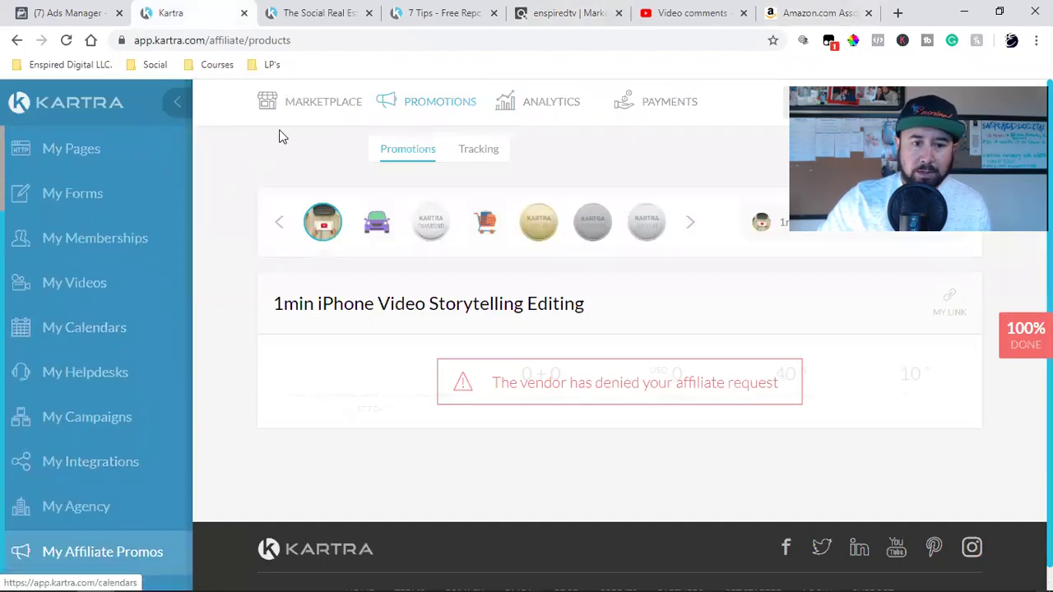
pyautogui.moveTo(319, 109)
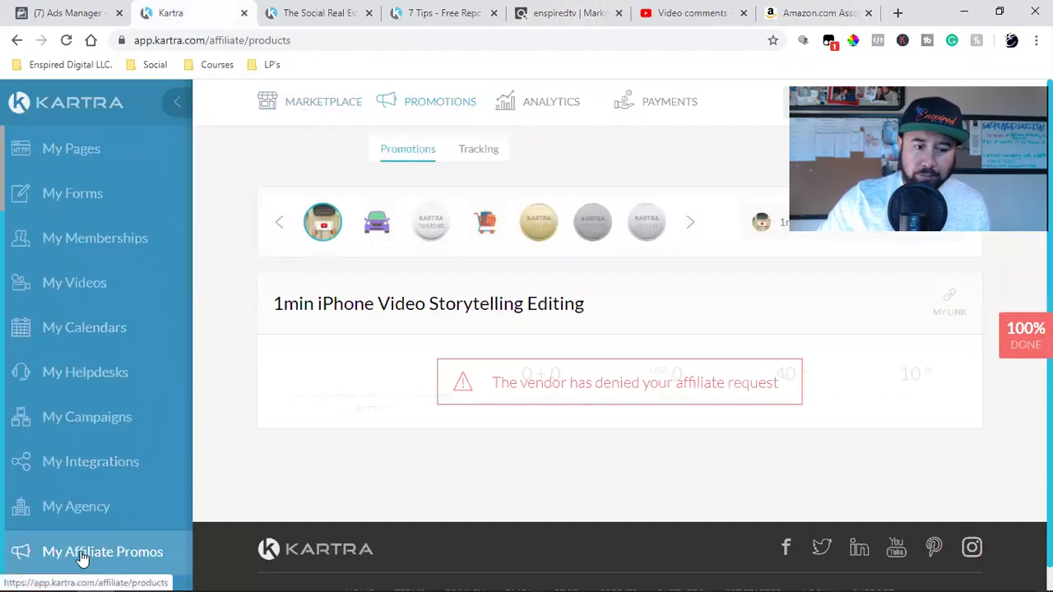
pyautogui.click(286, 105)
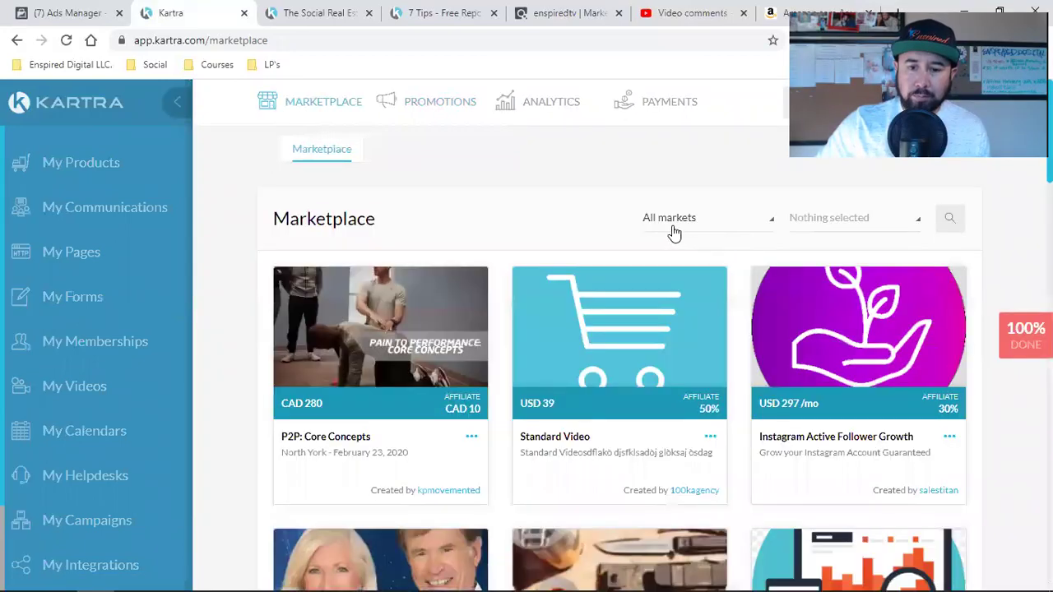
# Step: Filter the Kartra Marketplace by Parenting, Family and Children and look over the products' prices and affiliate commissions
pyautogui.click(675, 227)
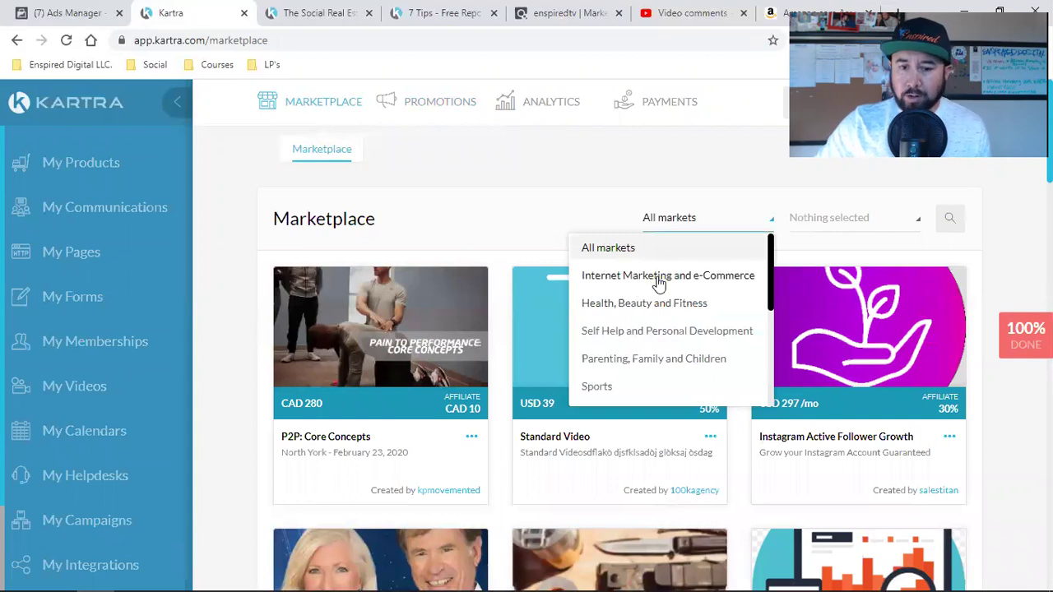
pyautogui.click(641, 361)
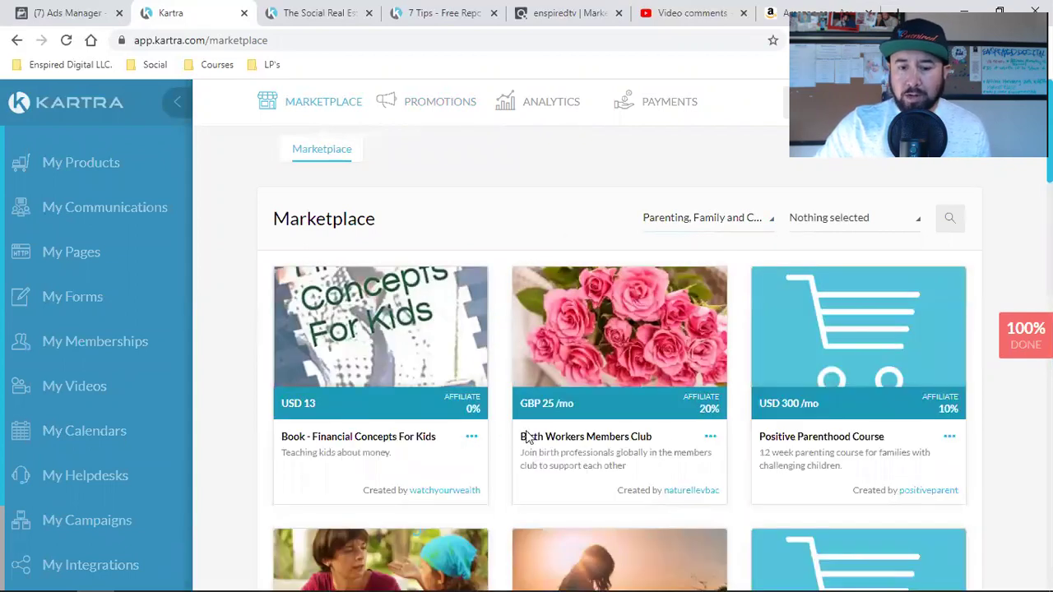
pyautogui.scroll(-2, 758, 438)
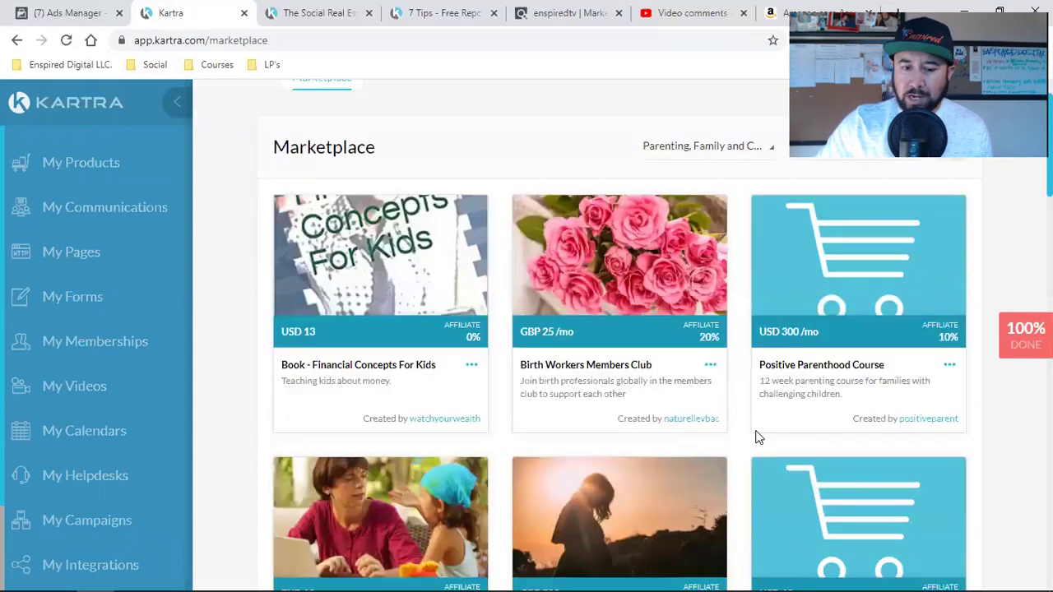
pyautogui.scroll(-2, 757, 438)
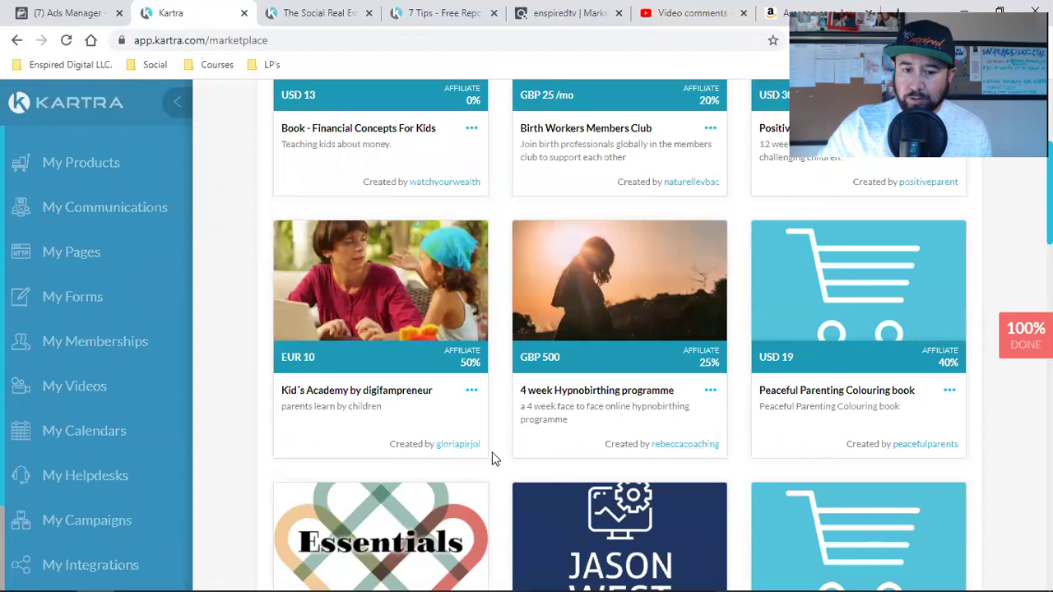
pyautogui.scroll(-2, 493, 459)
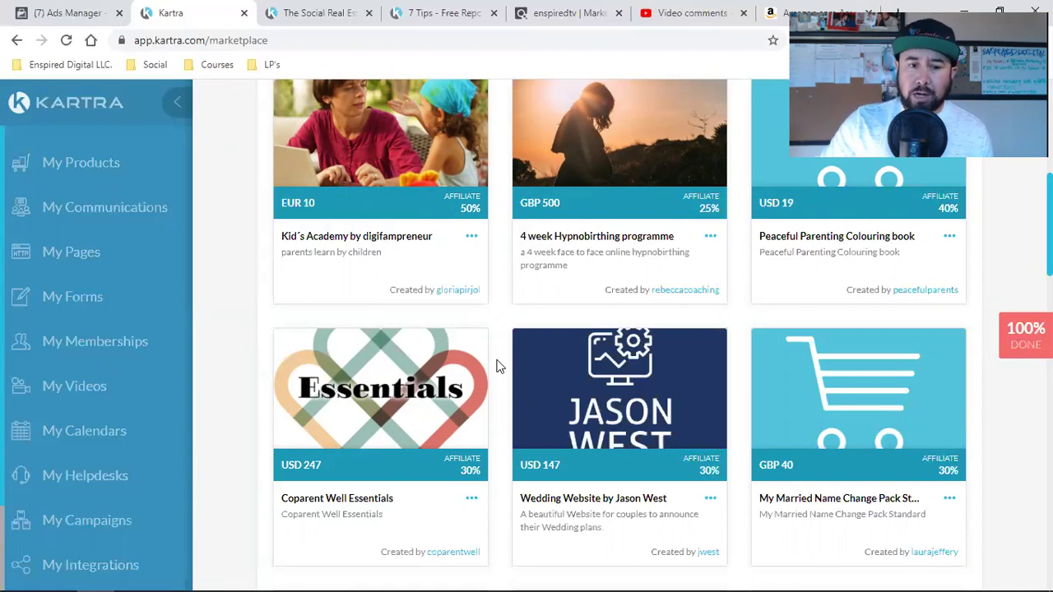
pyautogui.scroll(5, 496, 366)
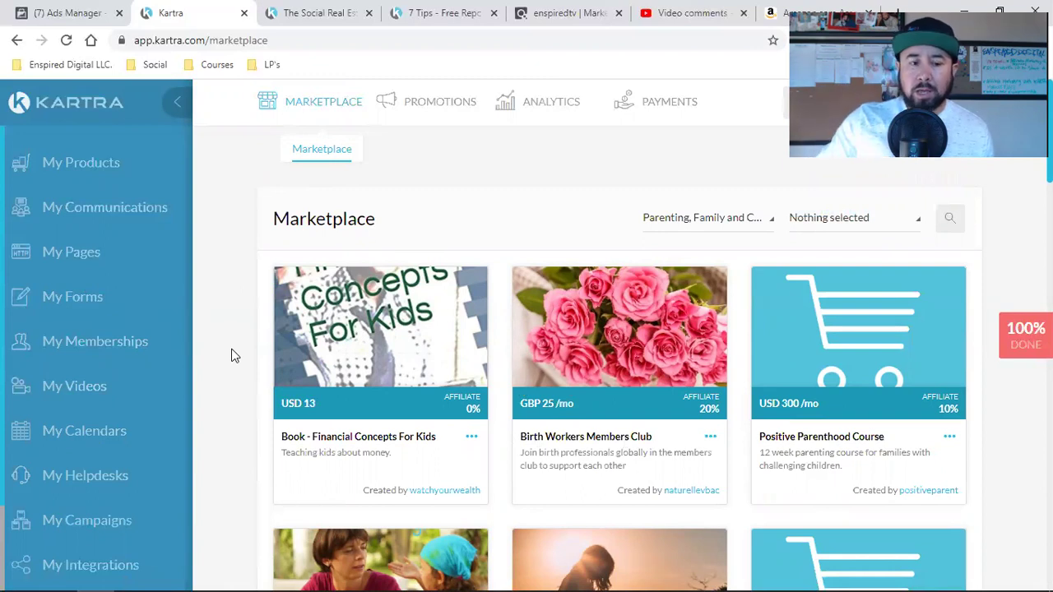
pyautogui.scroll(-6, 247, 354)
pyautogui.scroll(6, 464, 354)
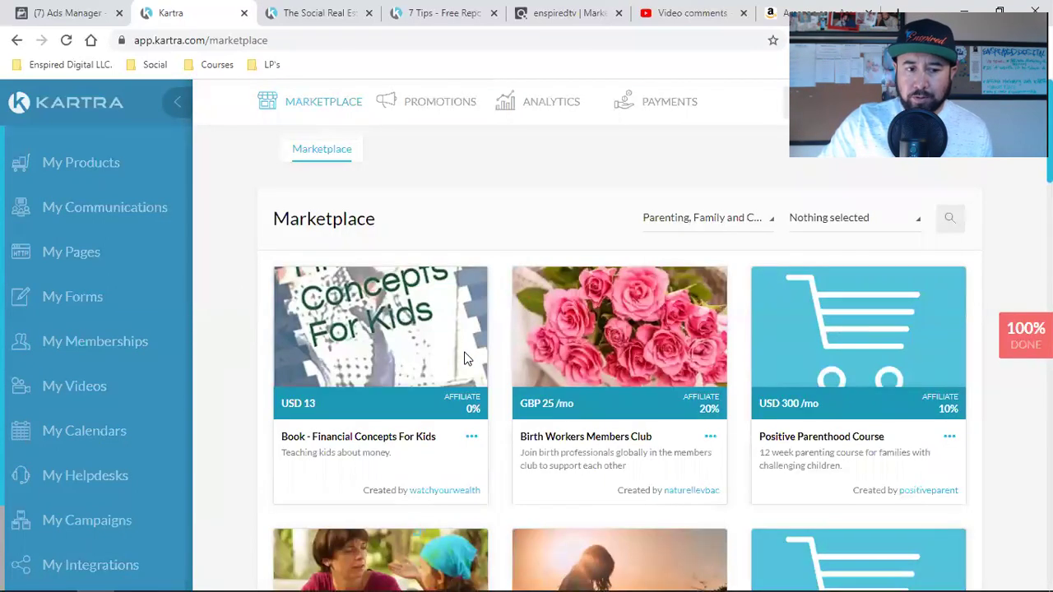
# Step: Leave the Marketplace for Kartra's communication lists and open the Pages section
pyautogui.click(105, 212)
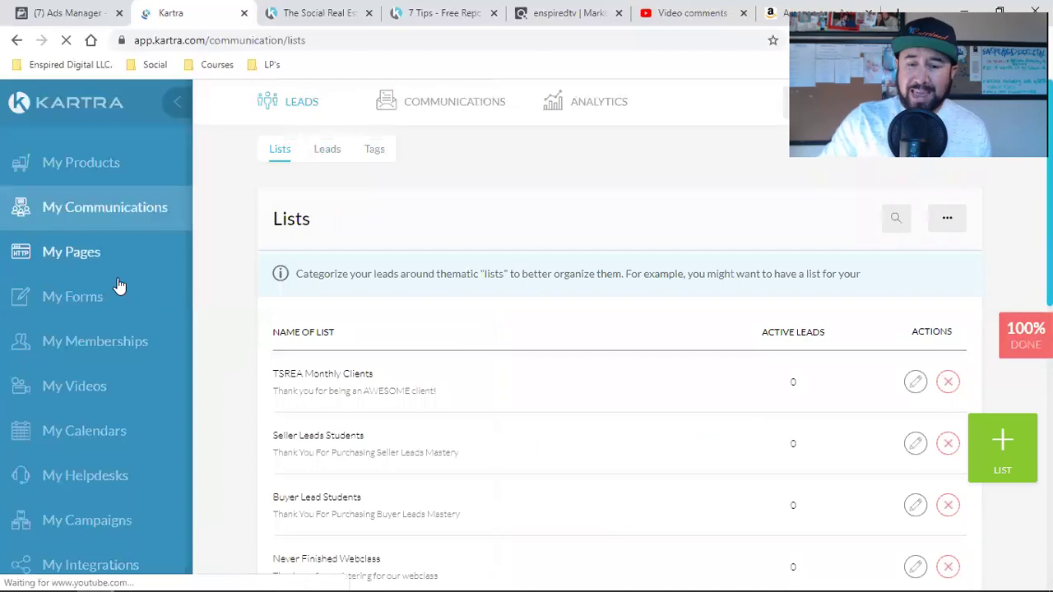
pyautogui.click(119, 285)
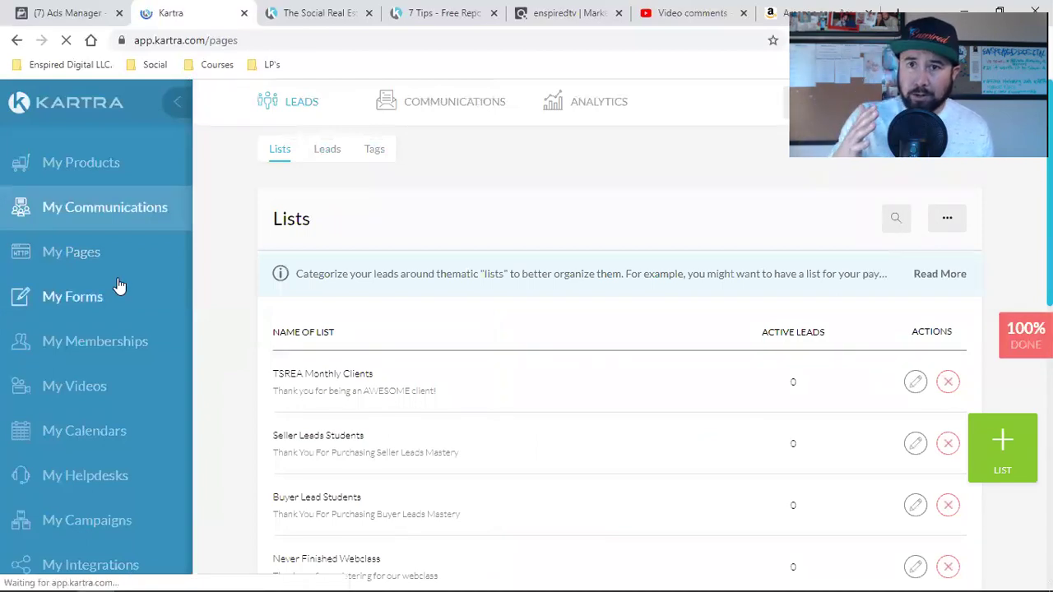